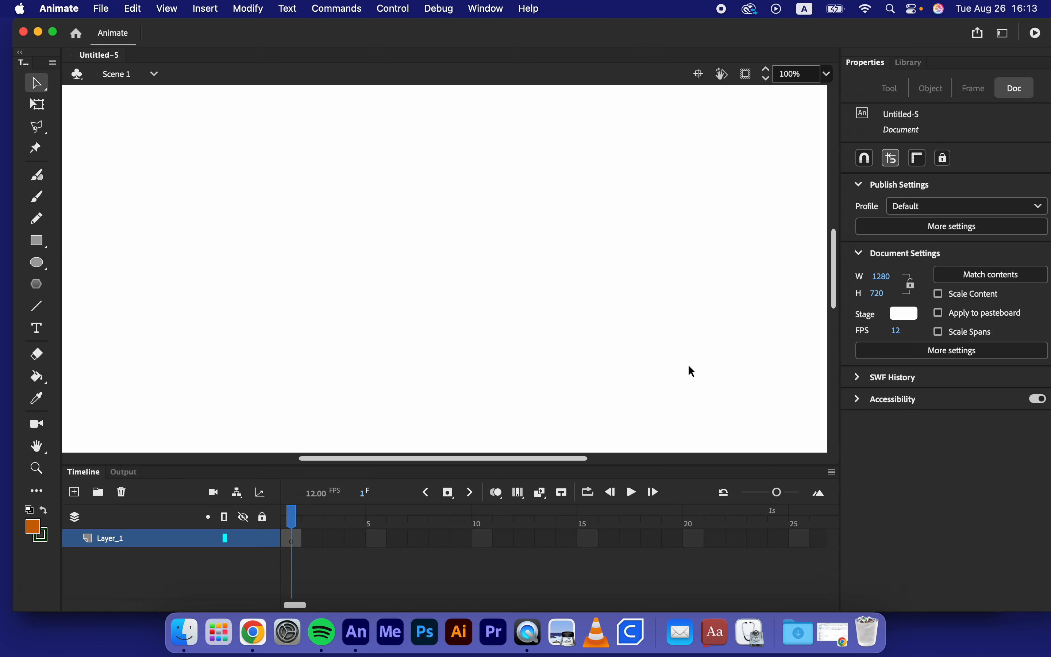
Fit the stage in the window and select the first frame of Layer_1
click(829, 74)
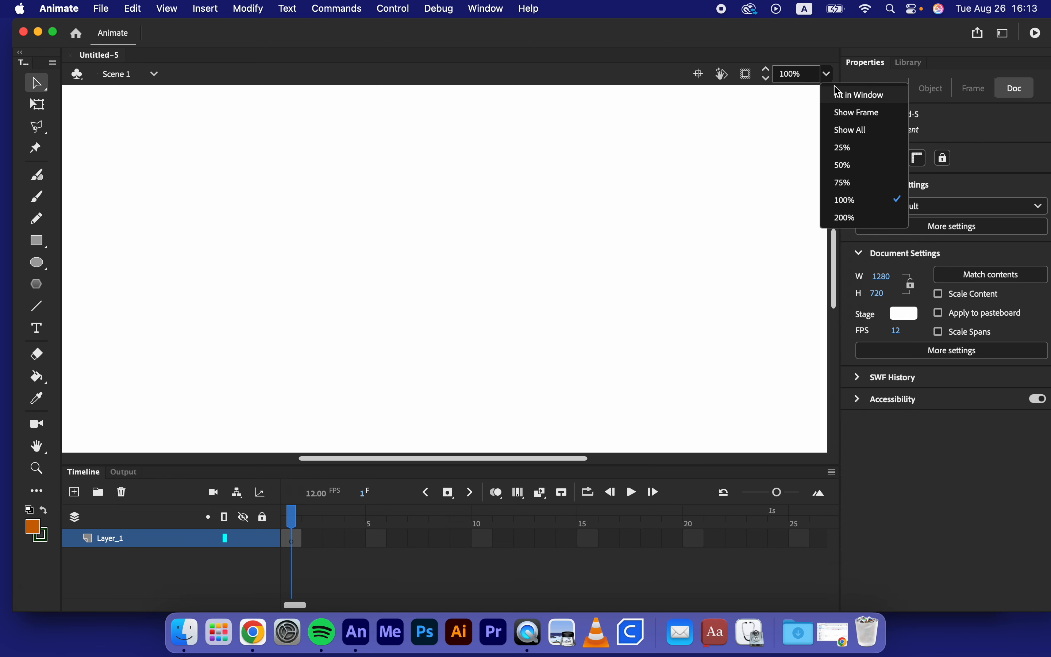
click(840, 96)
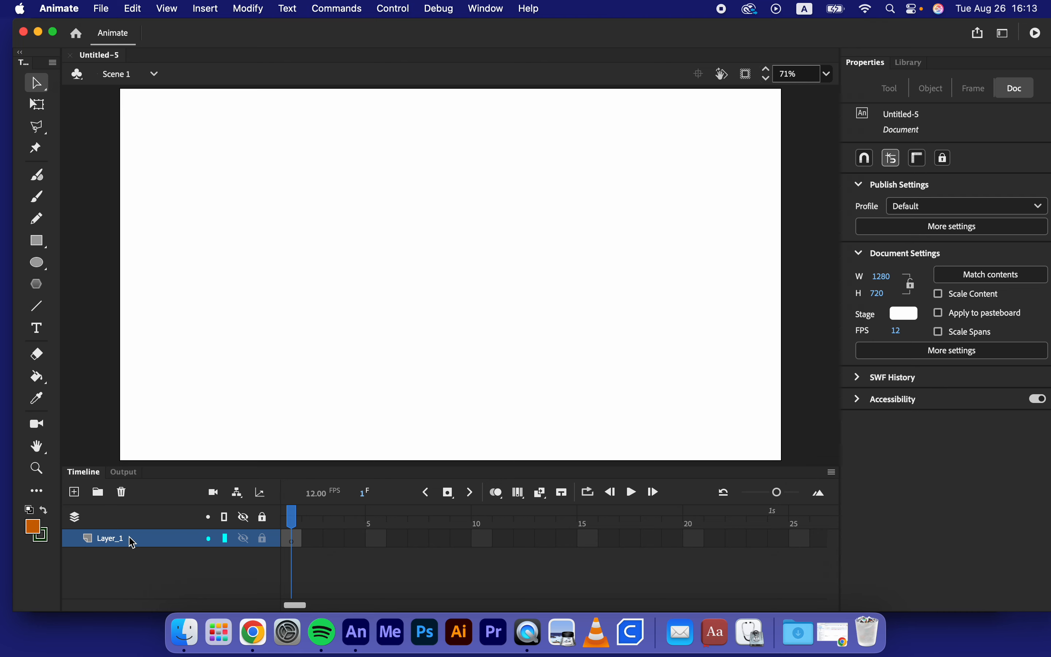
click(312, 538)
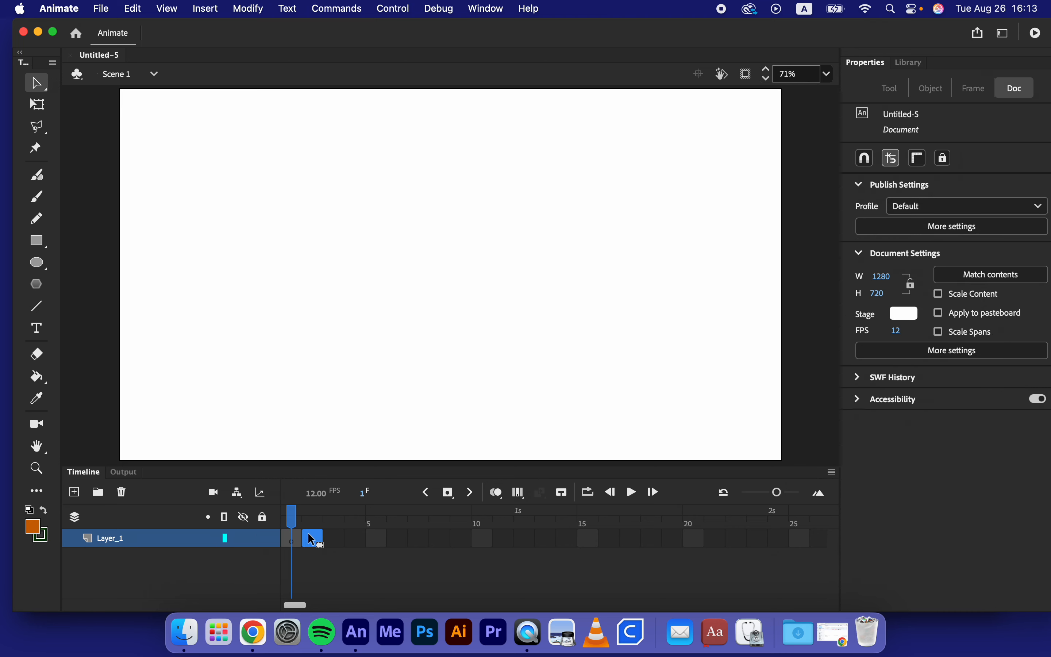
click(334, 538)
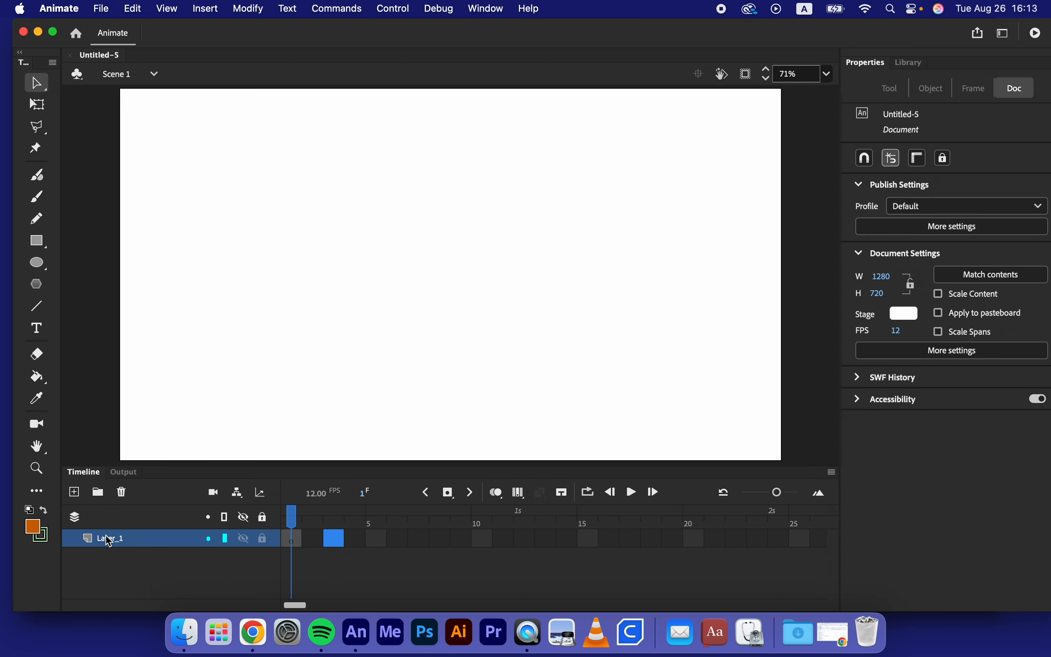
click(292, 538)
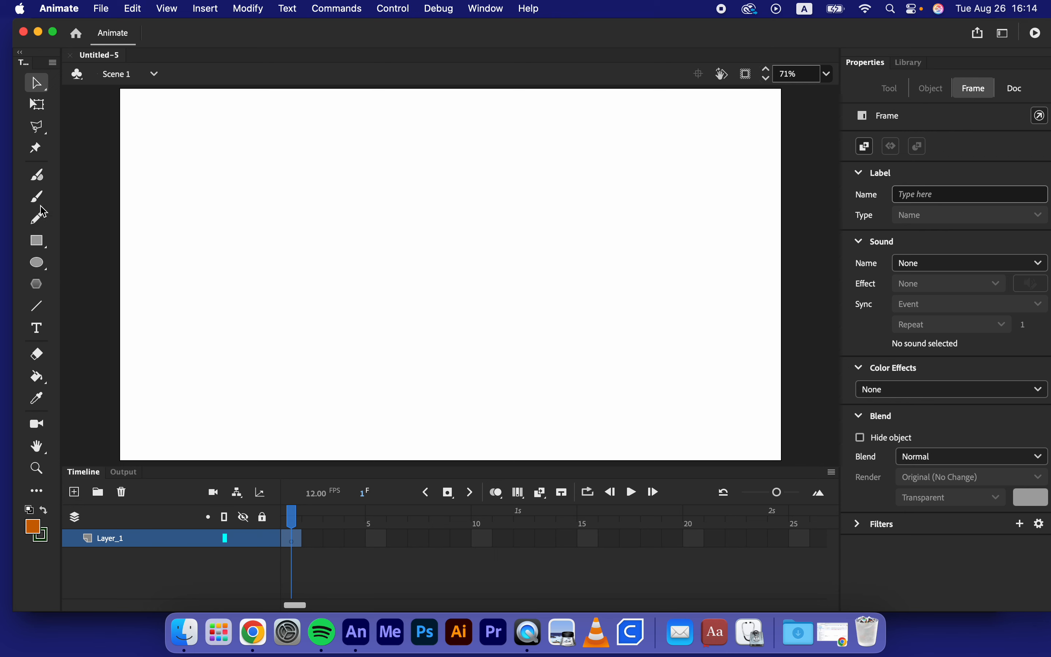
Draw a dark green rectangle with stroke size 9 across the full width of the stage along its lower edge as the ground
click(38, 242)
click(73, 239)
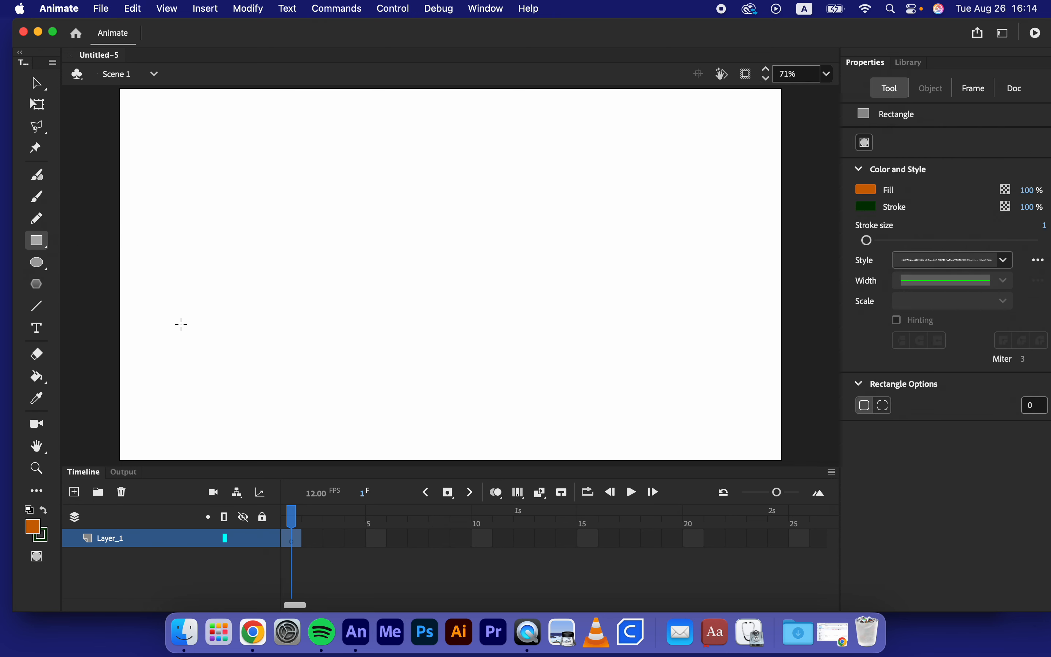
click(869, 191)
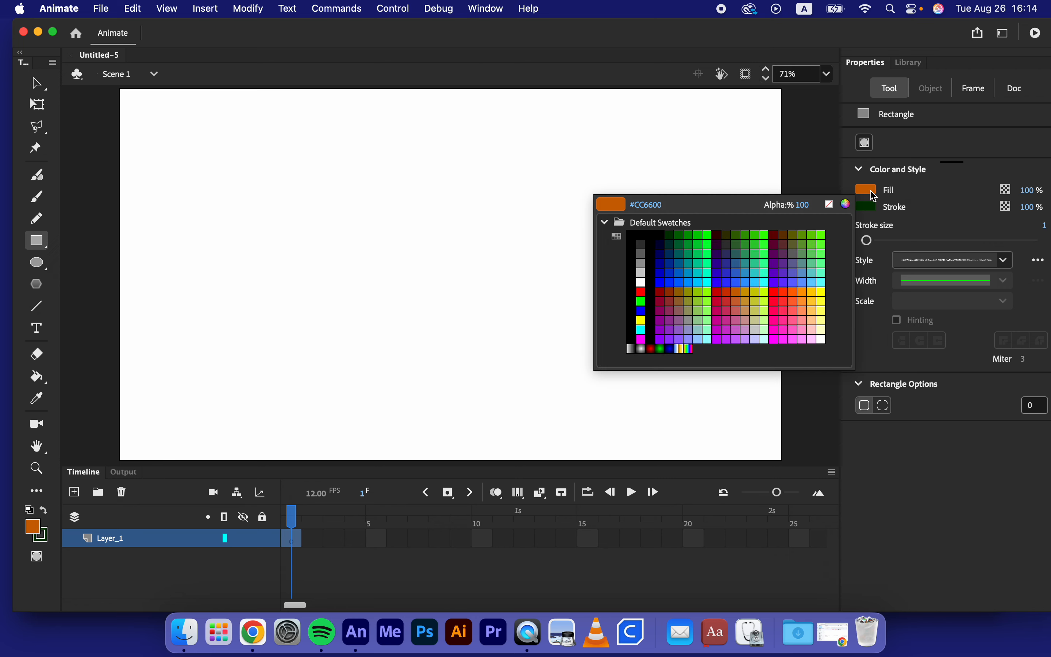
click(675, 231)
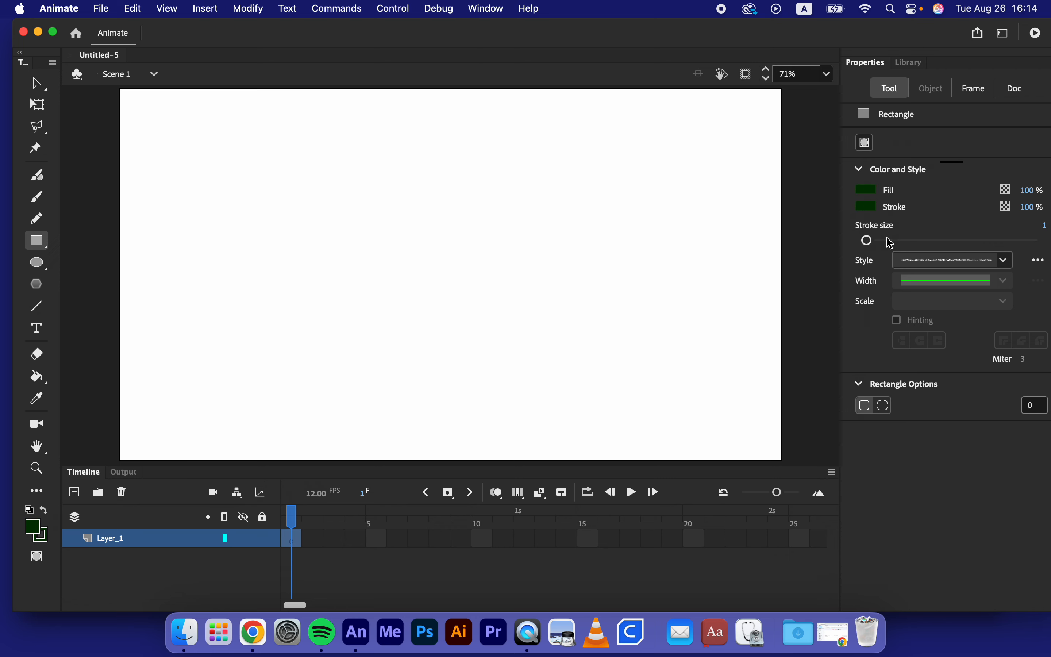
drag(871, 241, 874, 240)
mouse_move(118, 433)
mouse_down()
mouse_move(816, 453)
mouse_move(798, 461)
mouse_up()
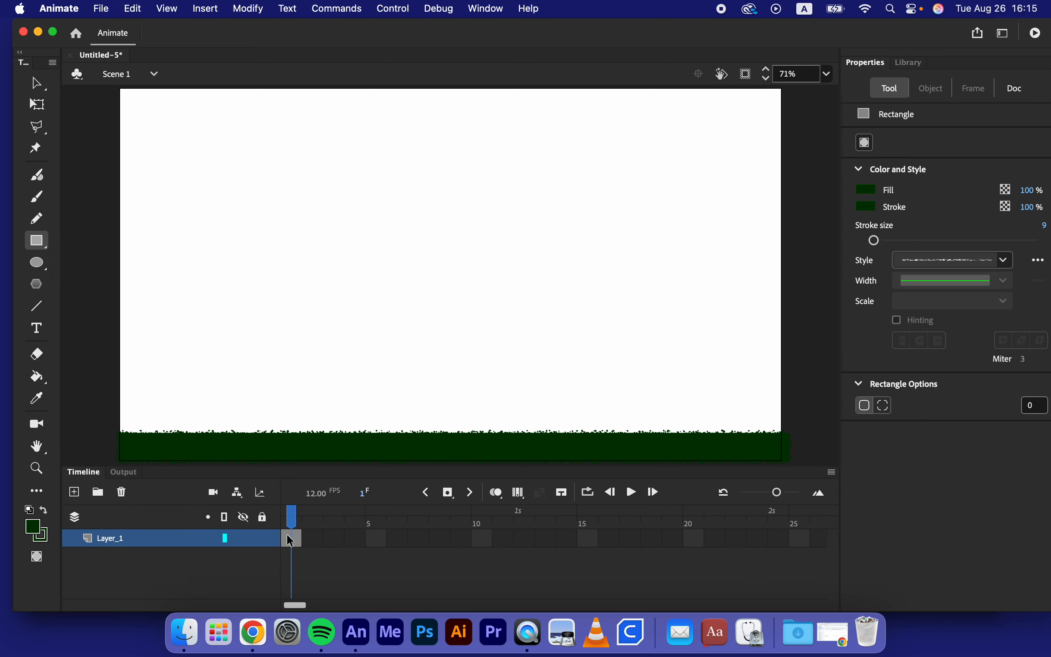
Extend the ground layer's first frame so that it spans to frame 24
click(292, 543)
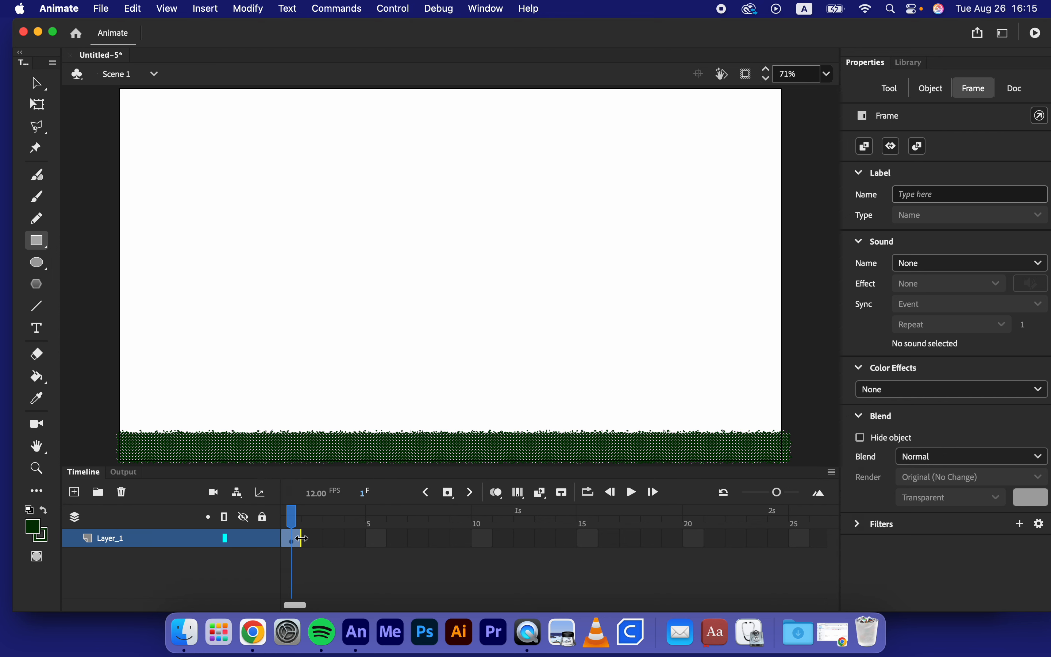
drag(302, 539, 777, 543)
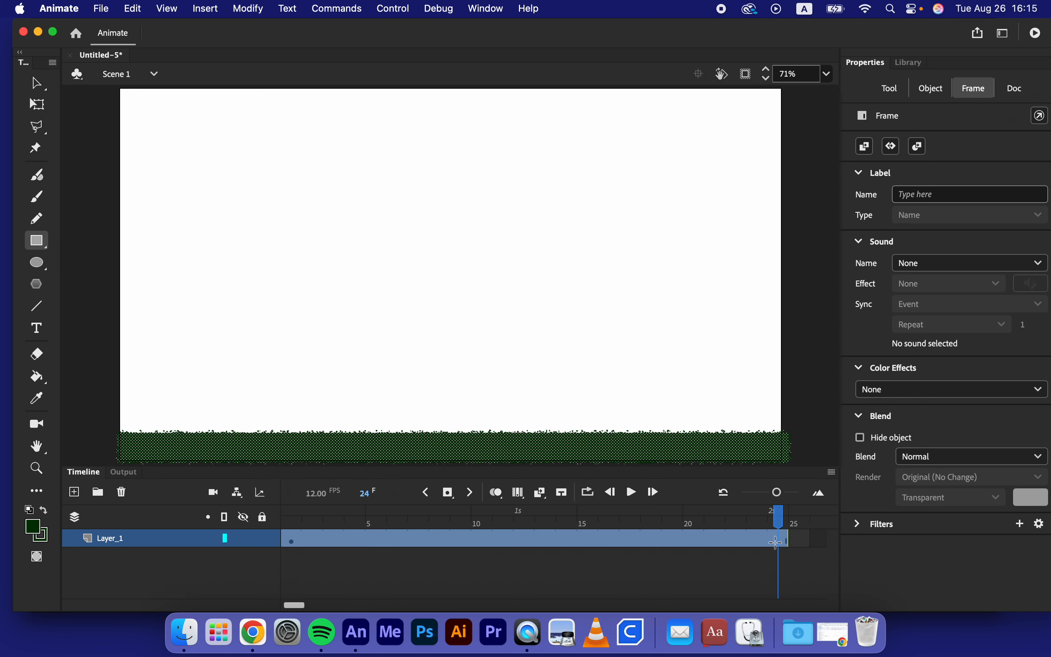
click(778, 564)
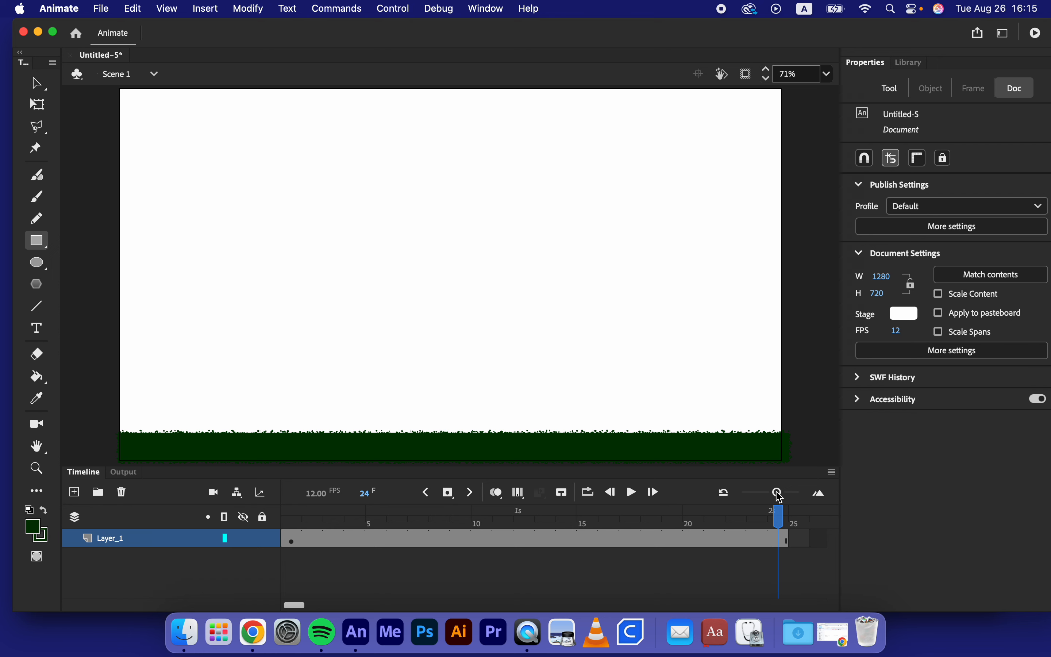
drag(779, 495, 778, 493)
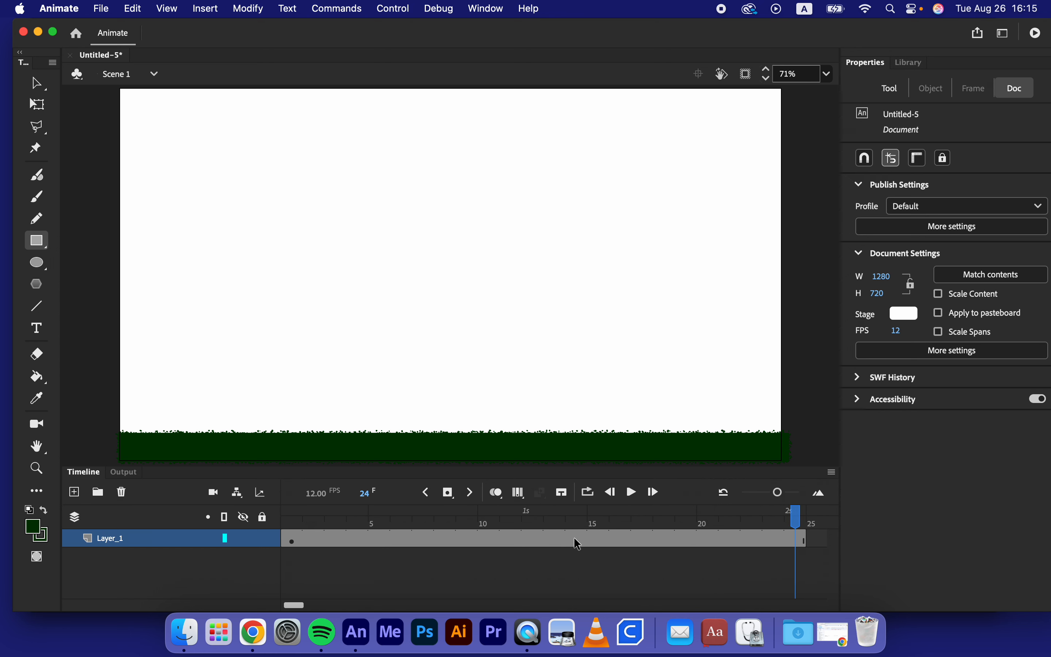
Rename the ground layer as Grass and lock it
double_click(119, 544)
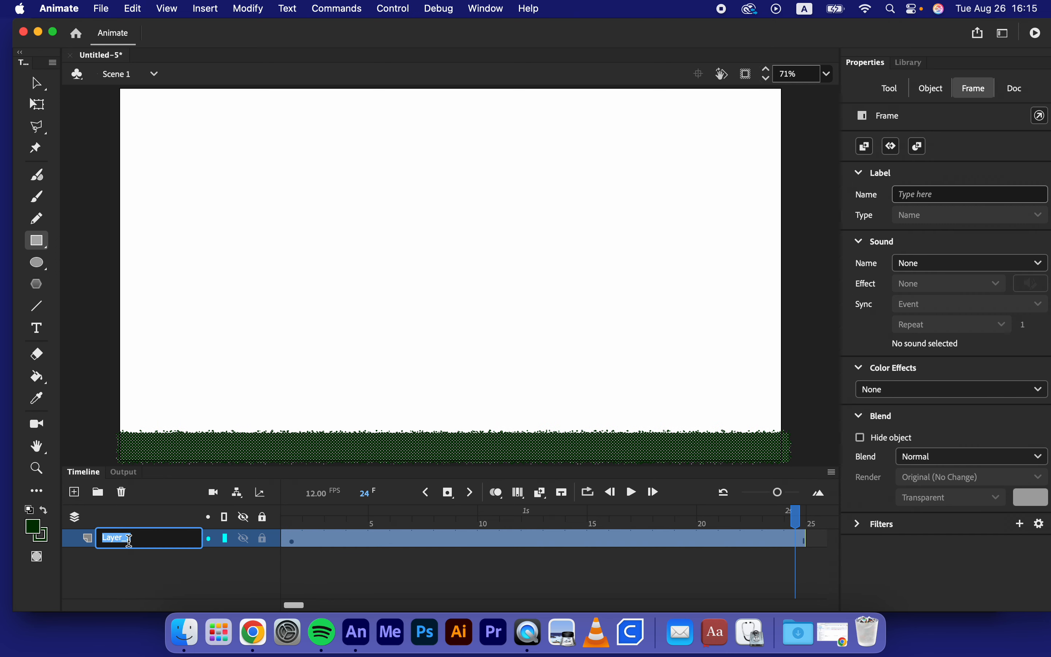
text(Grass)
click(130, 559)
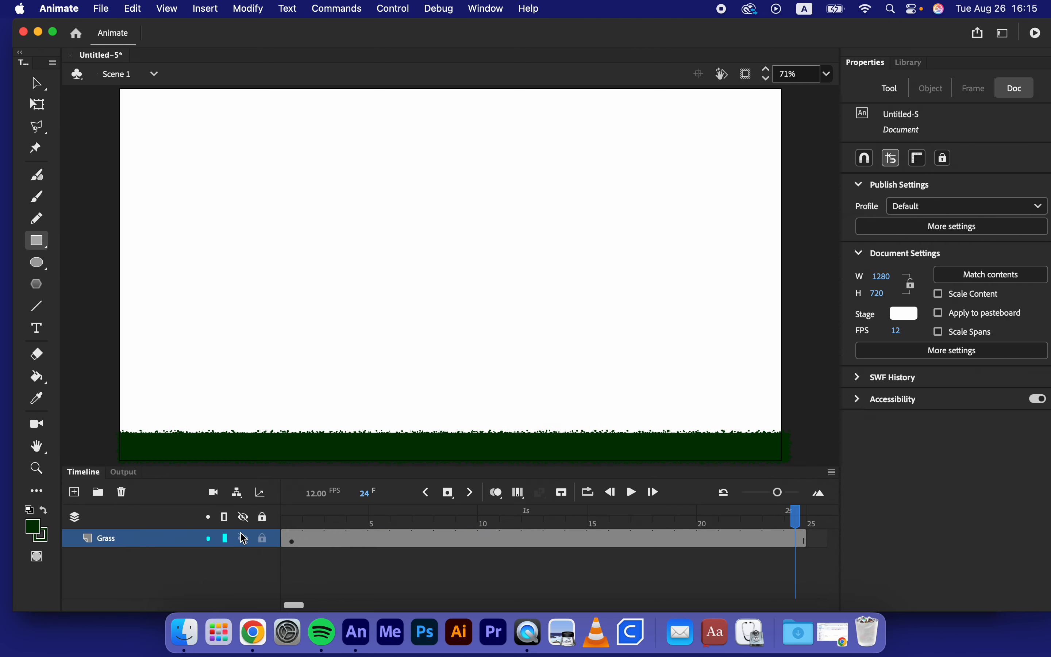
click(262, 540)
click(38, 84)
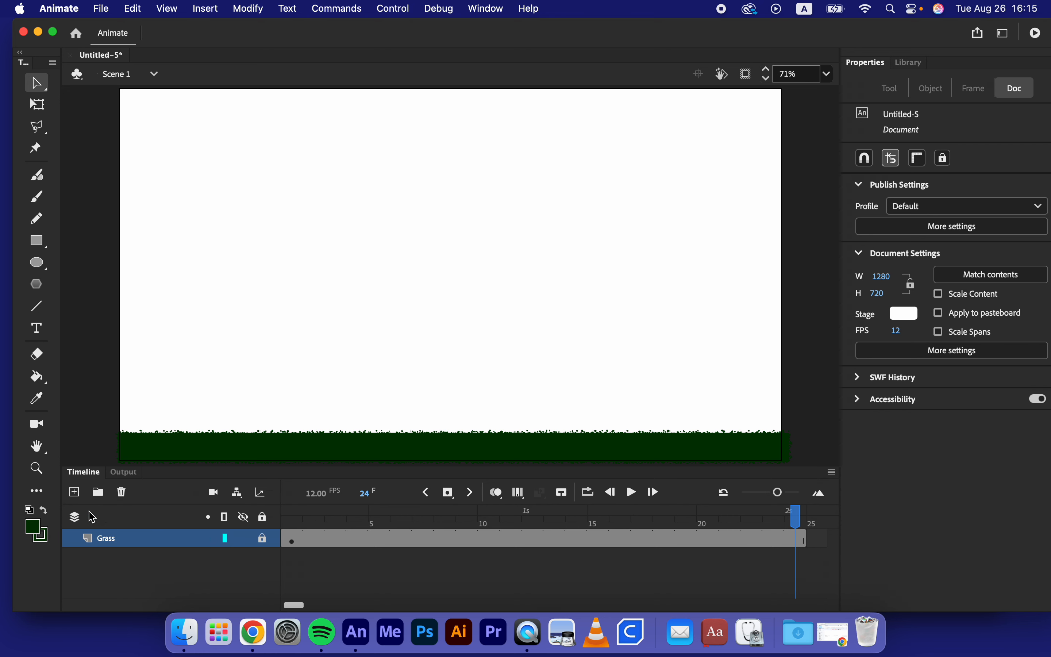
Add a new layer above Grass and consult the squash-and-stretch bounce diagram in the Chrome document
click(75, 493)
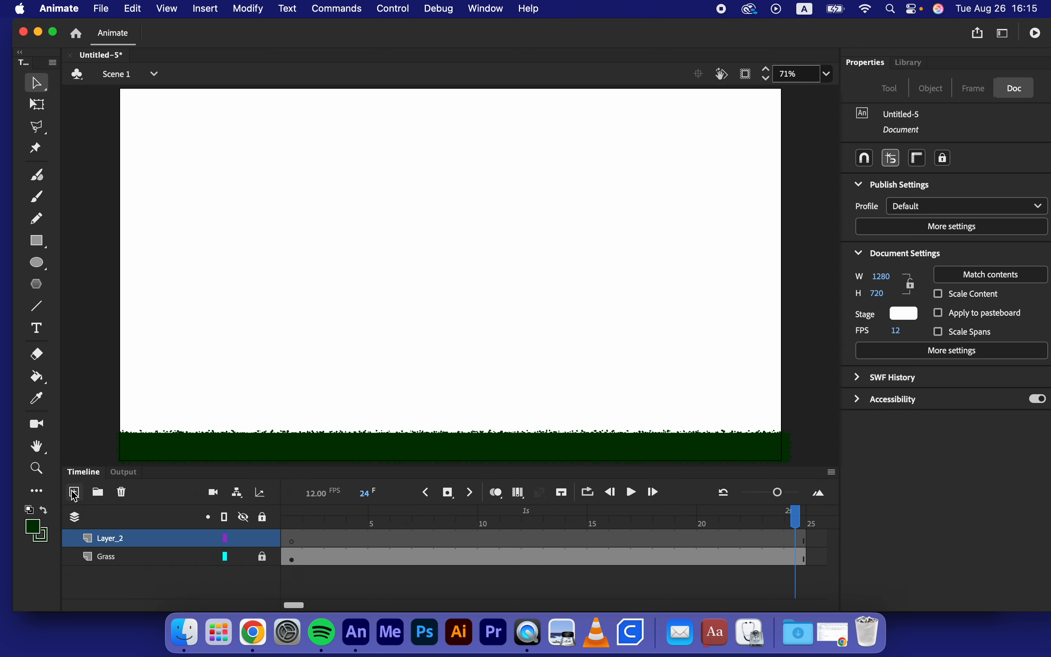
click(253, 632)
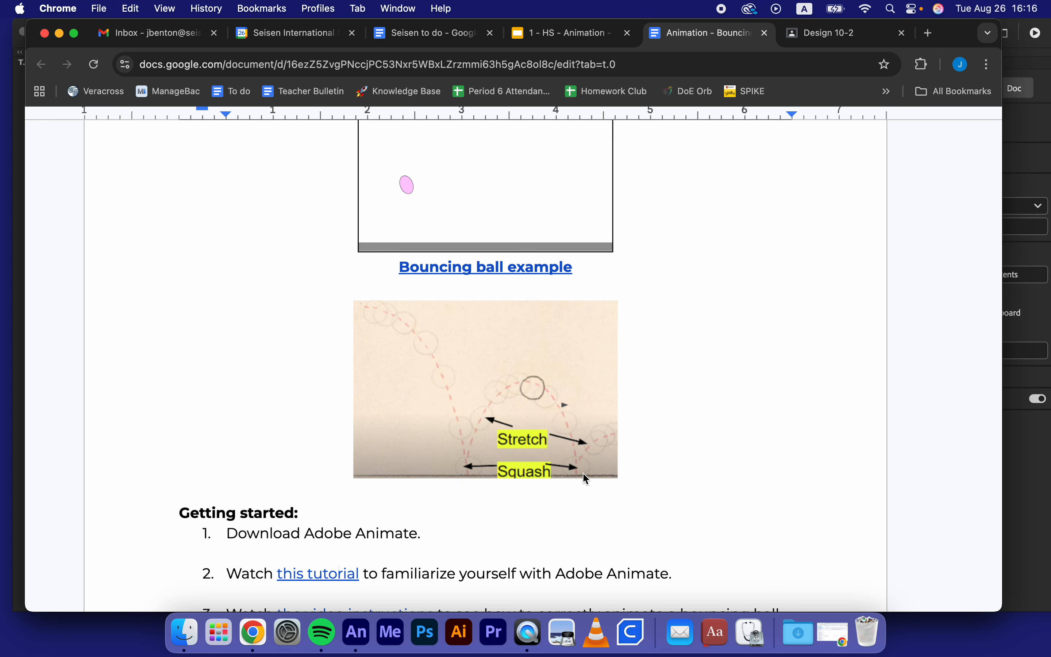
click(1028, 474)
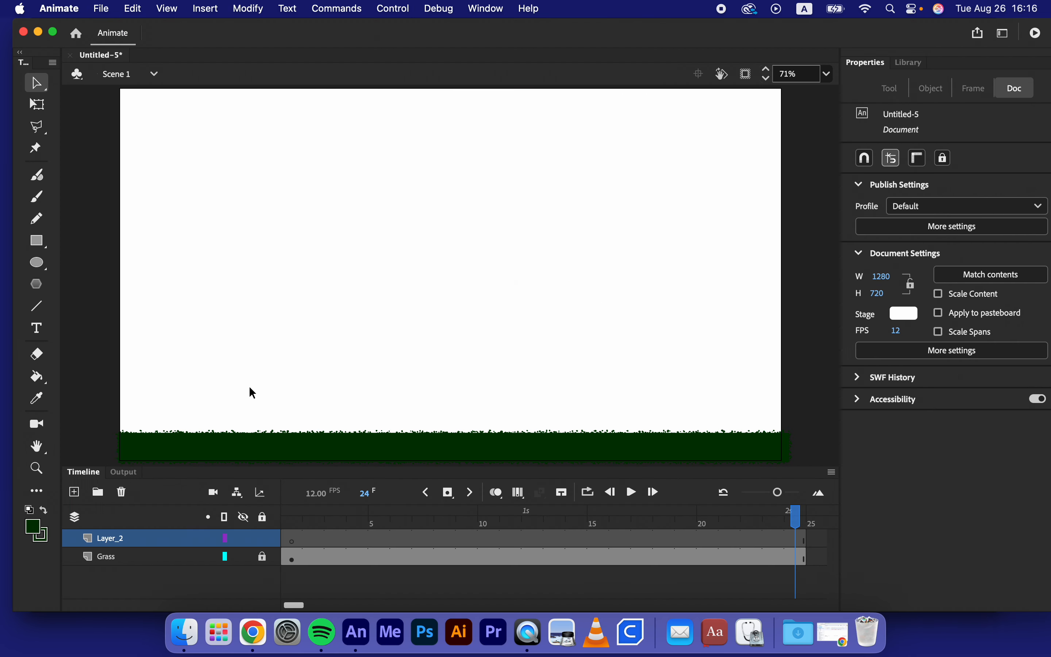
Rename the new layer above Grass as Bounce_guide, with its first frame selected
click(293, 556)
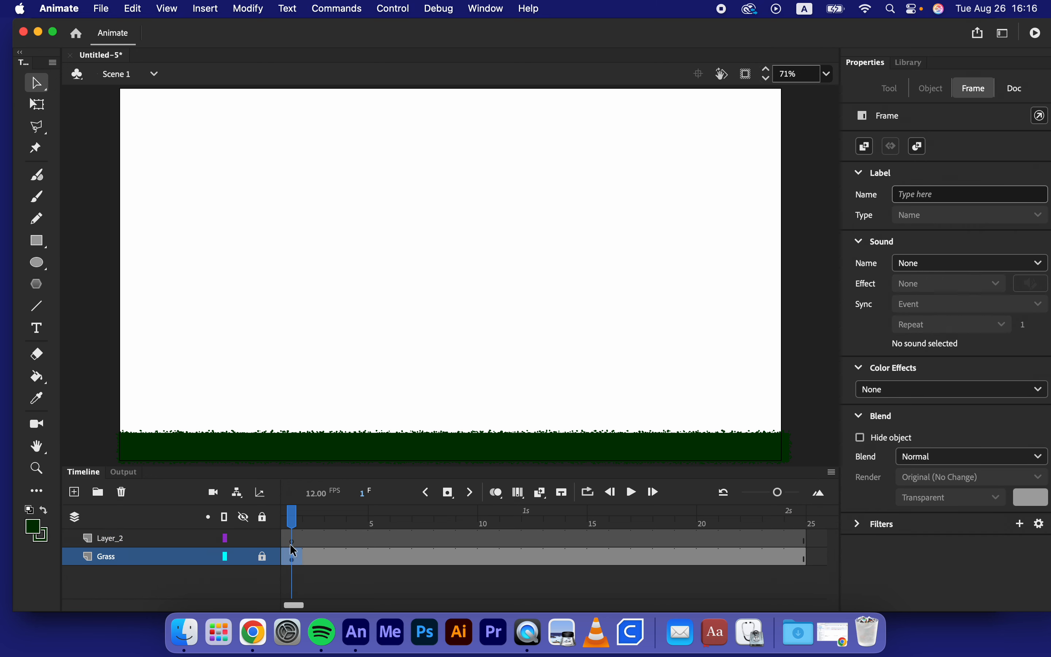
click(292, 545)
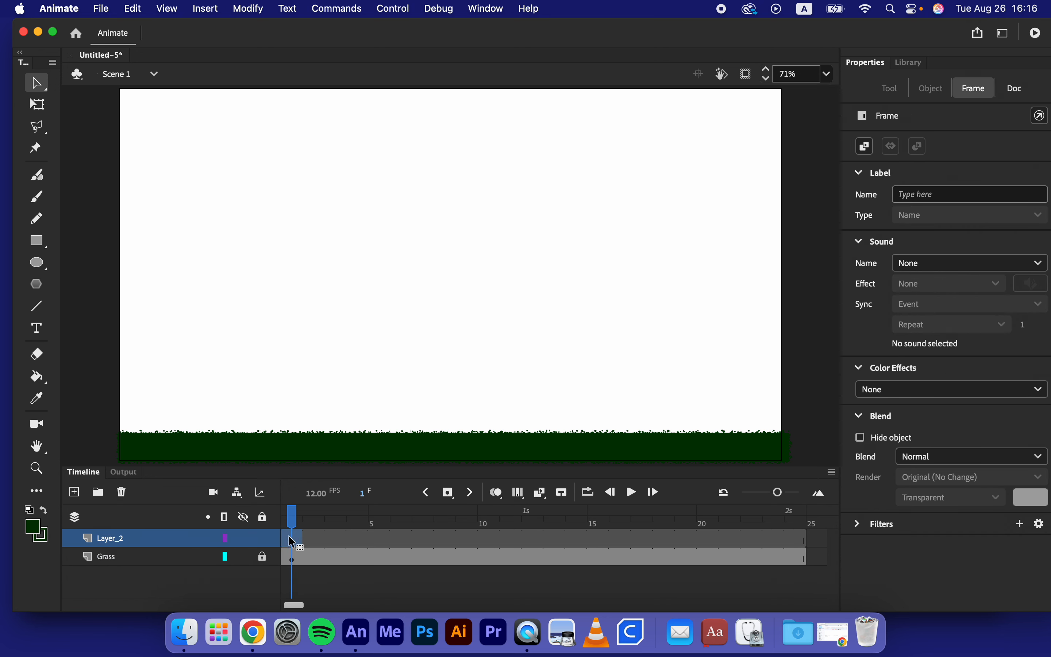
double_click(110, 538)
text(Bo)
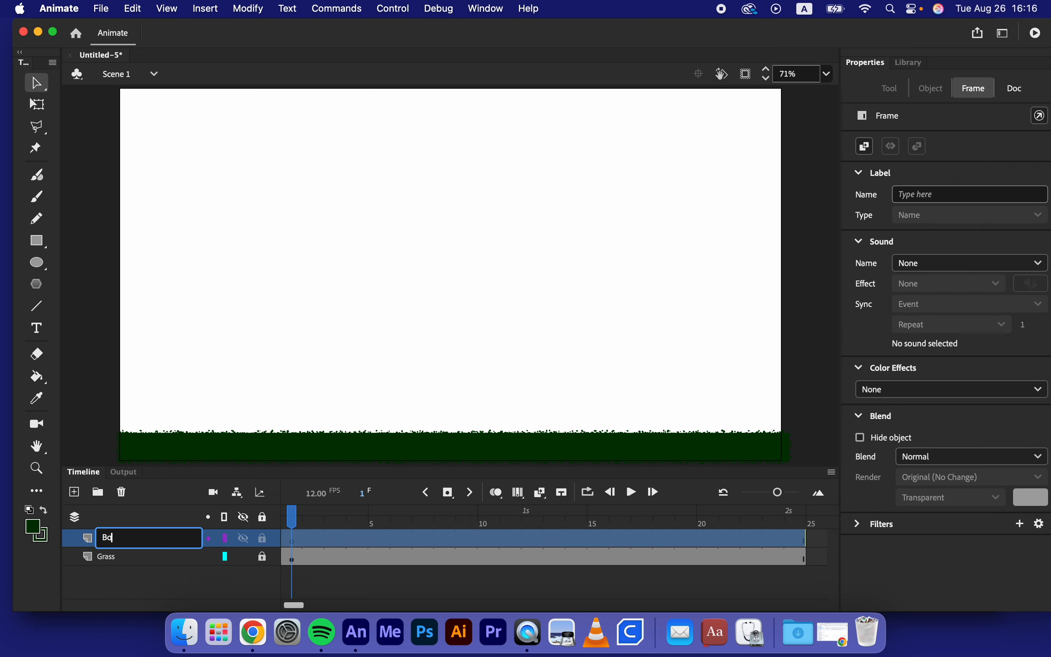
text(und)
text(e_guide)
key(Return)
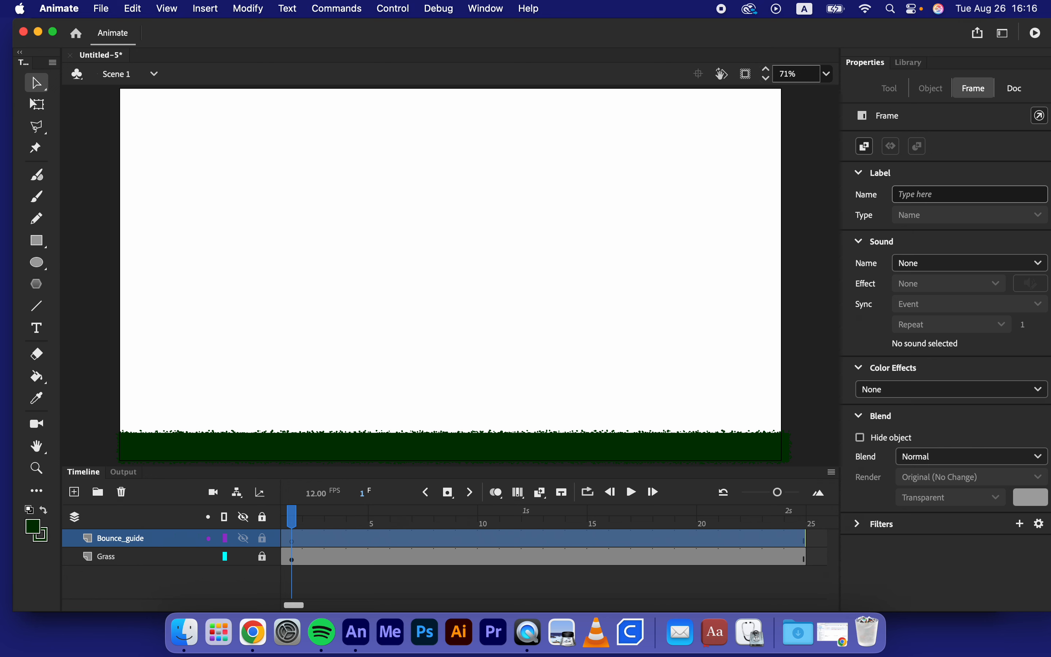
Draw a magenta bouncing path of diminishing arcs across the stage with the Classic Brush at size 4, and lock the Bounce_guide layer
click(41, 201)
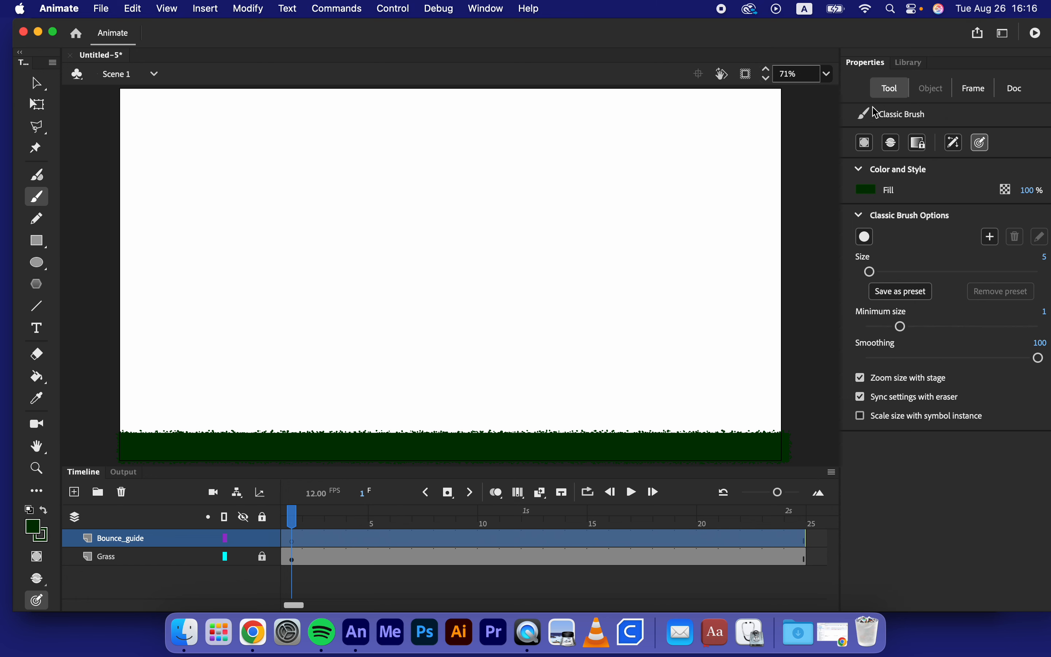
click(867, 190)
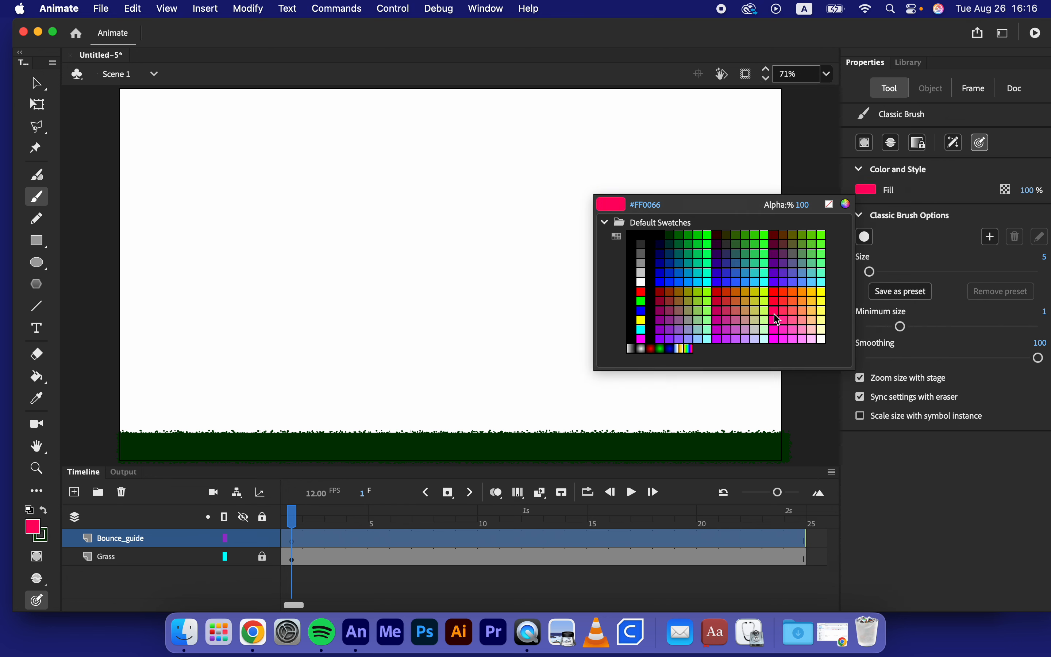
click(719, 318)
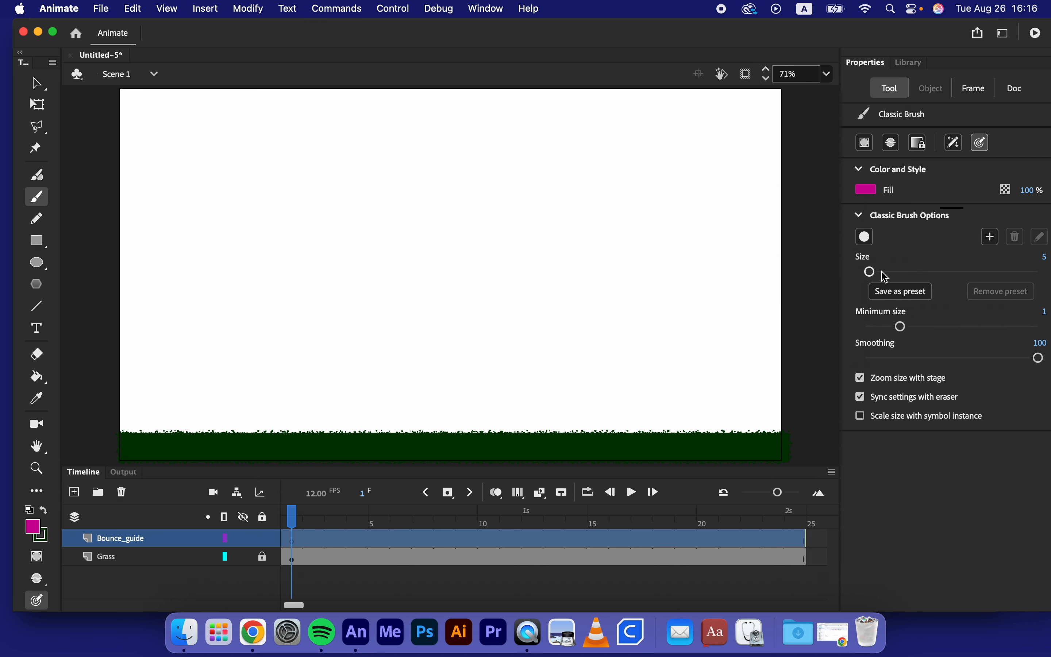
drag(866, 273, 865, 272)
mouse_move(120, 153)
mouse_down()
mouse_move(252, 200)
mouse_move(319, 327)
mouse_move(344, 433)
mouse_move(391, 340)
mouse_move(415, 319)
mouse_move(488, 296)
mouse_move(547, 332)
mouse_move(584, 437)
mouse_move(604, 396)
mouse_move(659, 361)
mouse_move(696, 359)
mouse_move(756, 399)
mouse_up()
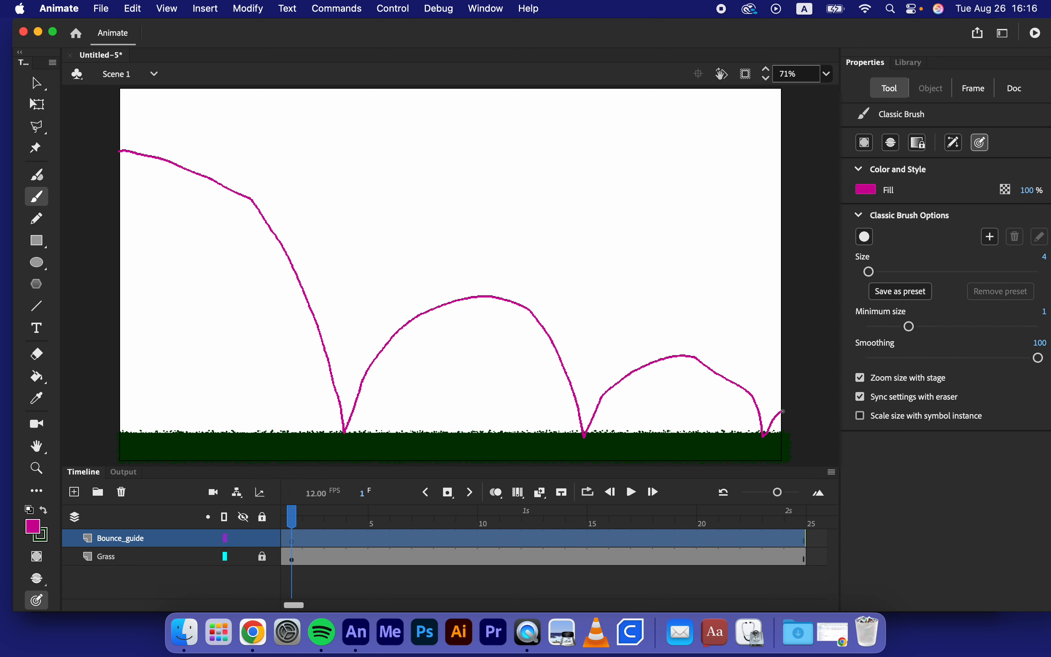
drag(783, 411, 781, 412)
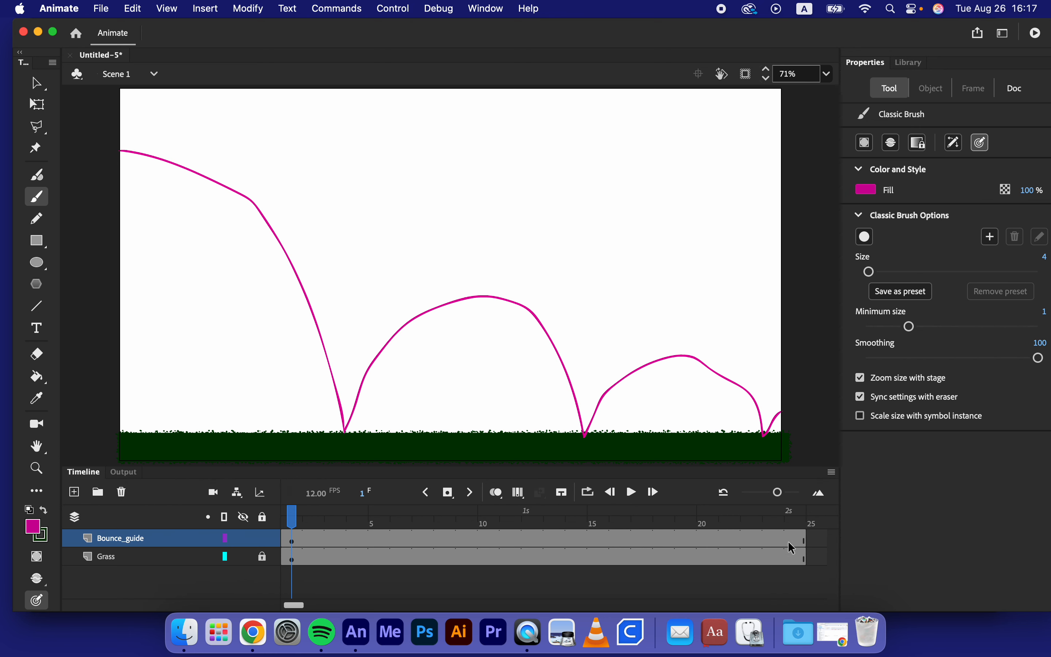
click(263, 539)
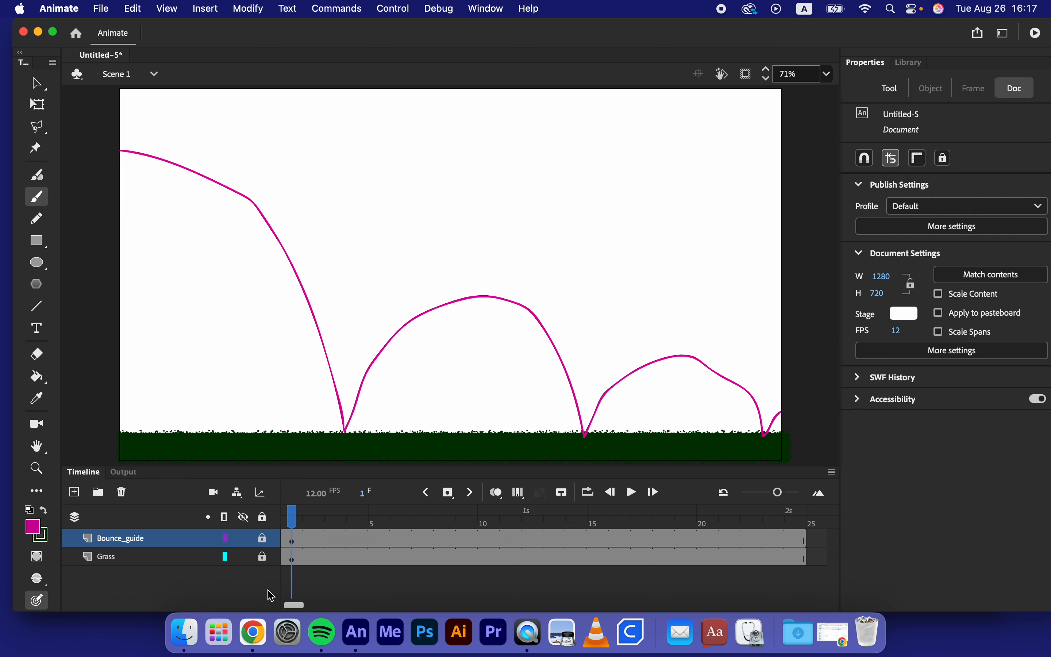
Add a layer above Bounce_guide, name it Ball, and select its first frame
click(75, 492)
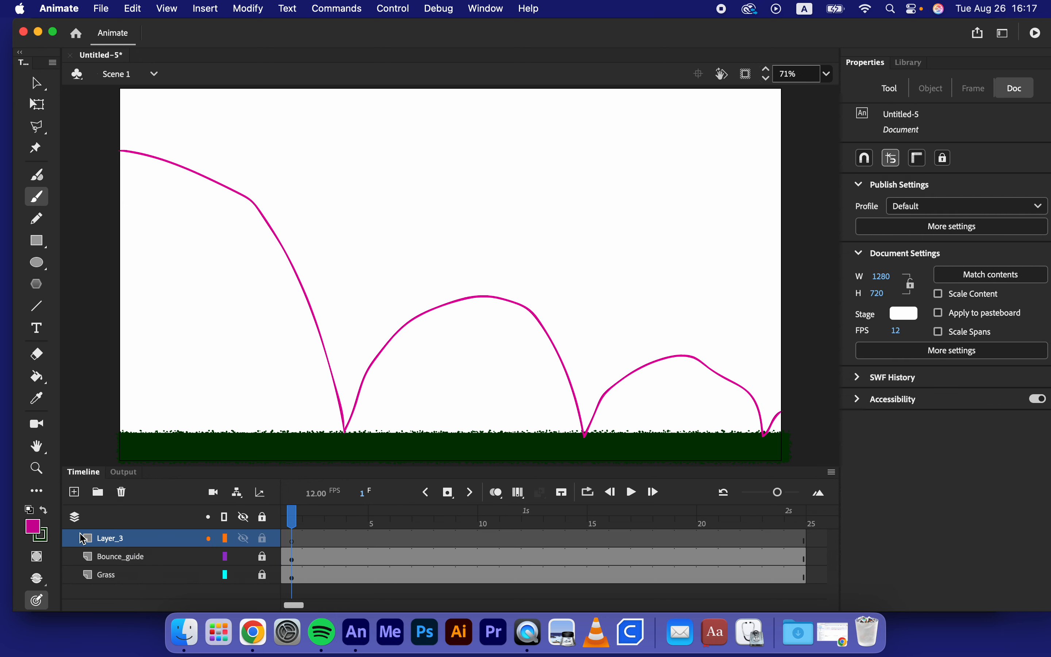
double_click(105, 543)
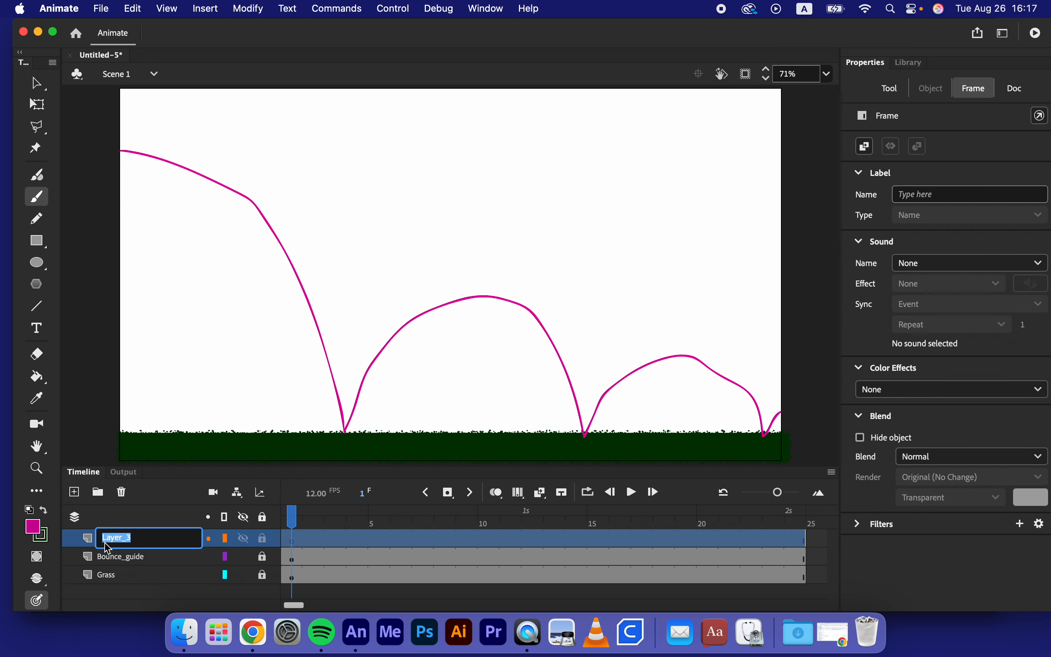
text(Ball)
click(301, 544)
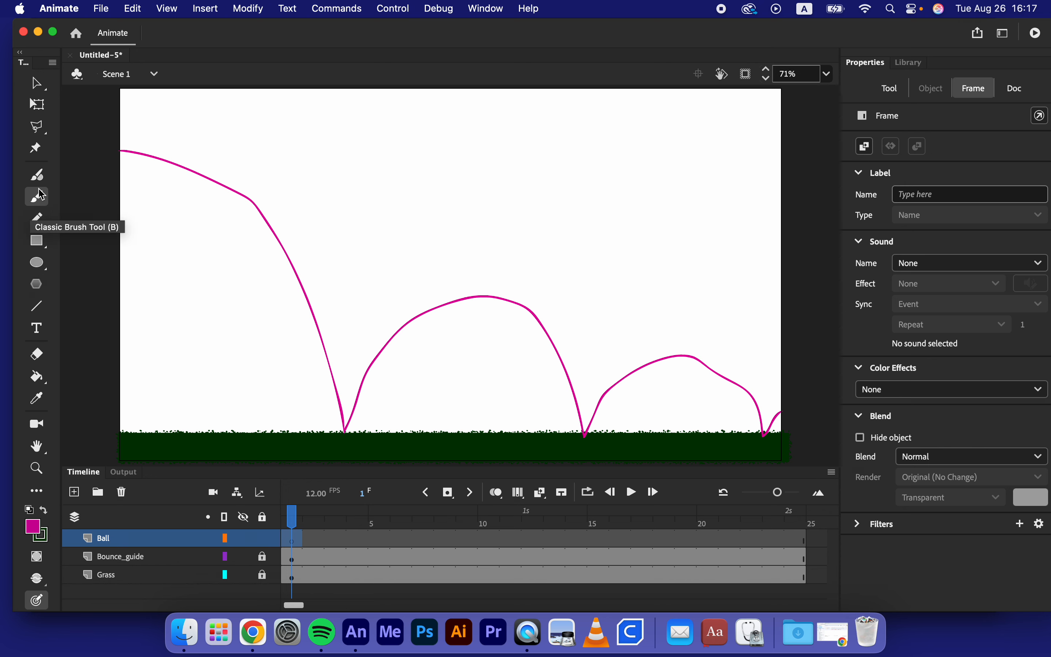
Try to draw a small magenta oval with a dark green stroke at the start of the bounce path
click(36, 262)
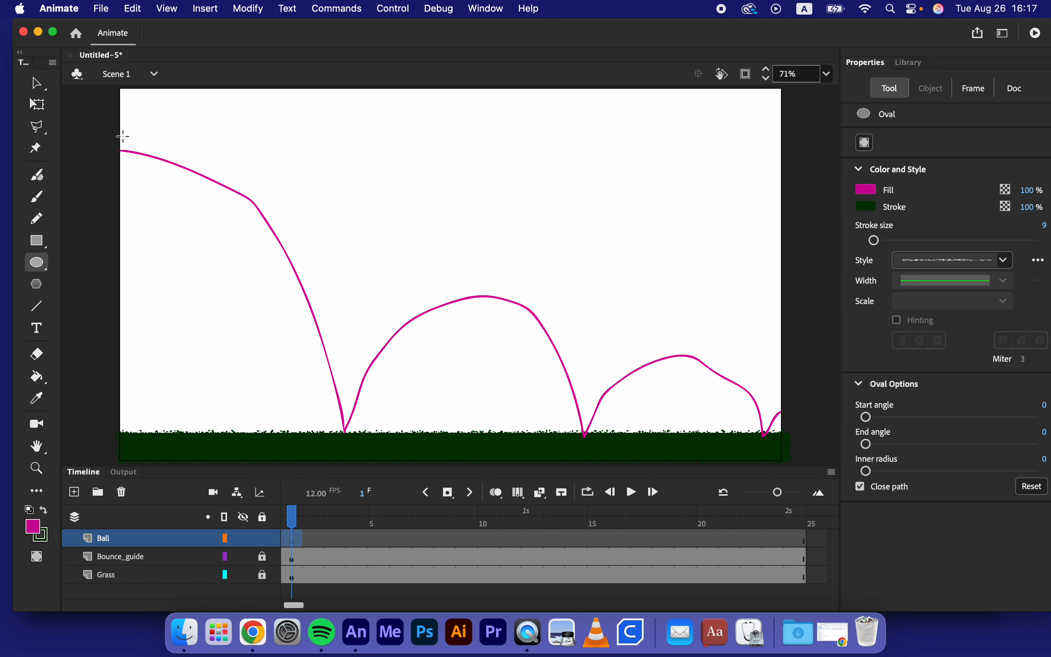
mouse_move(124, 136)
mouse_down()
mouse_move(154, 162)
mouse_move(146, 152)
mouse_up()
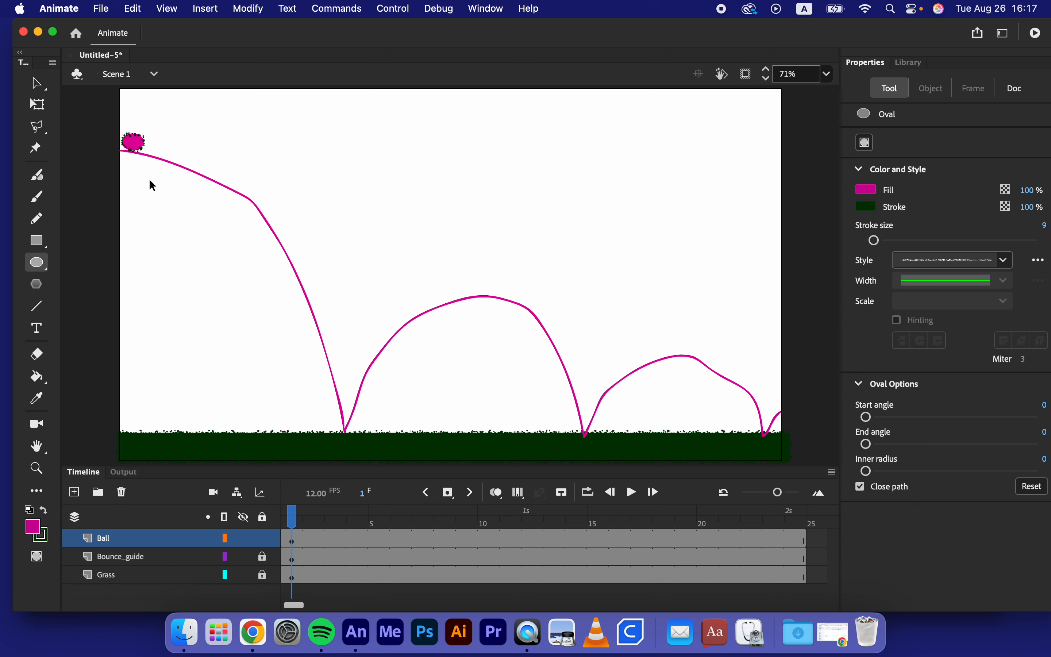
key(super+z)
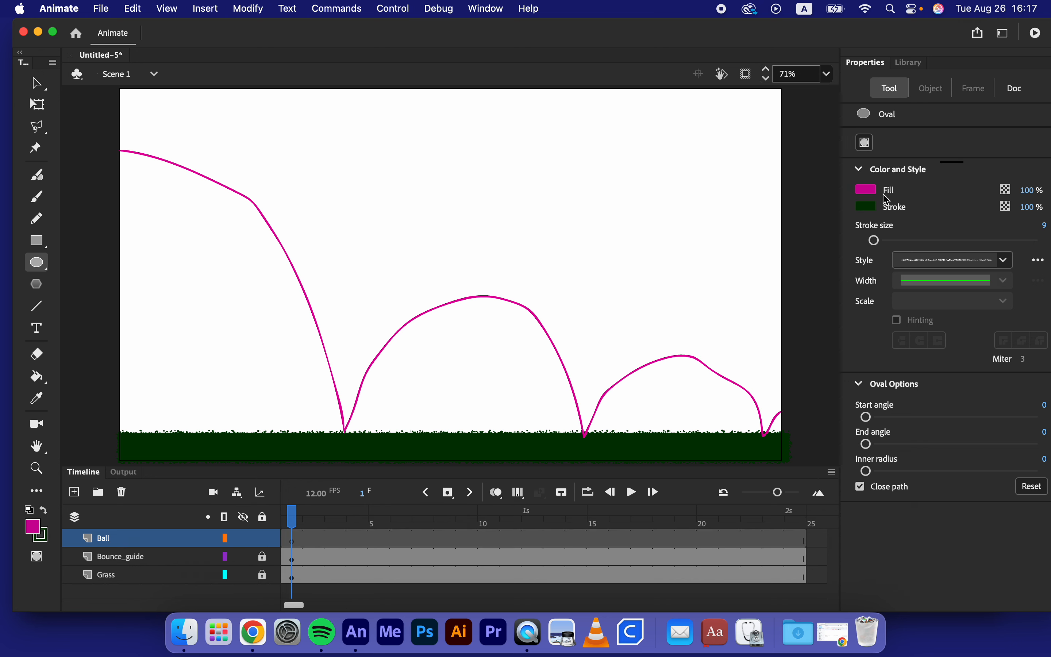
Set the oval's fill to dark blue and its stroke style to a solid line
click(868, 190)
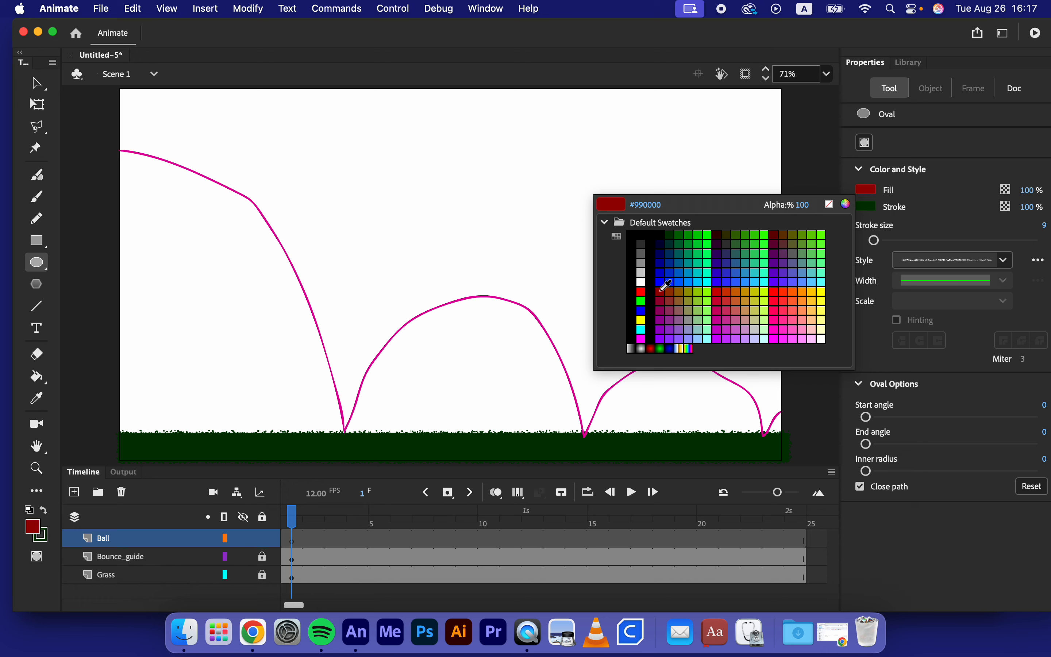
click(661, 265)
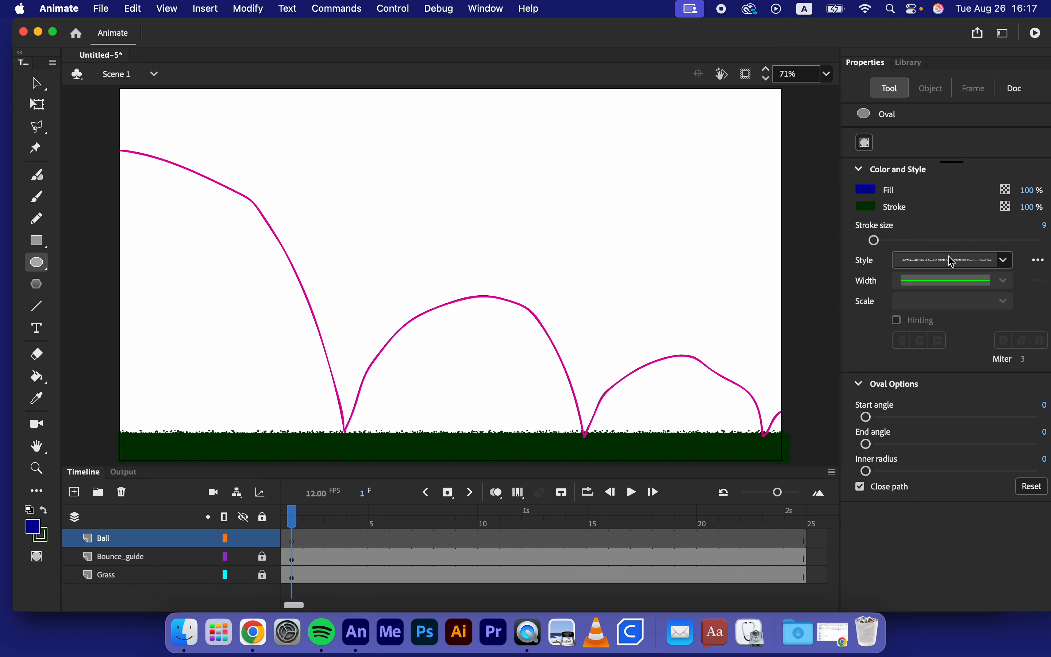
click(1006, 260)
click(978, 279)
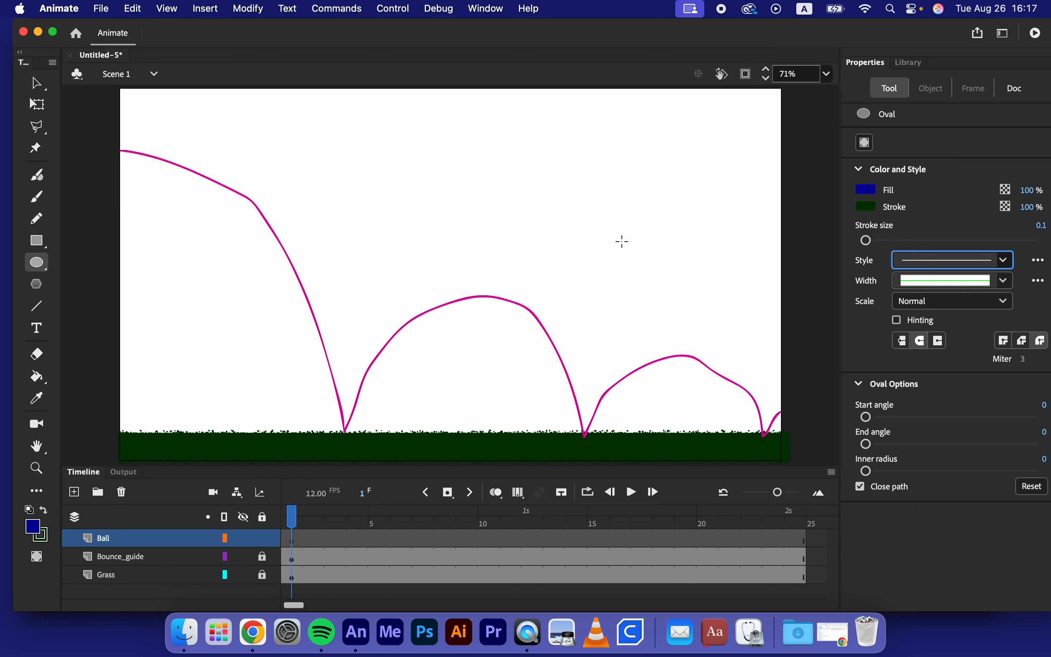
Set the stroke to the same dark blue as the fill and draw a ball about 93 px wide near the start of the bounce path
click(867, 206)
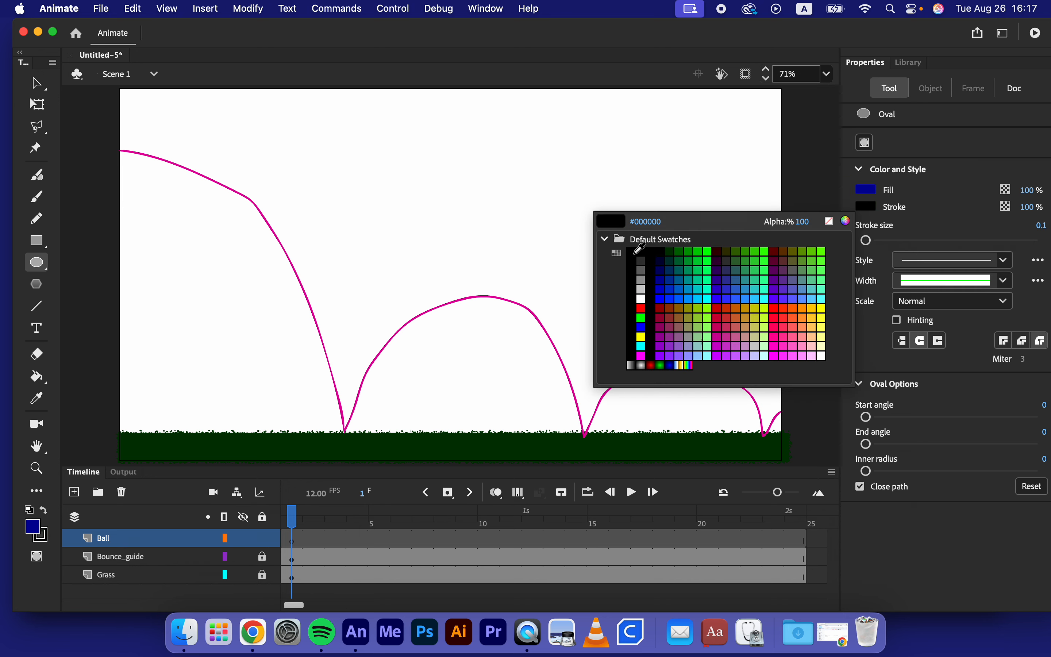
click(660, 272)
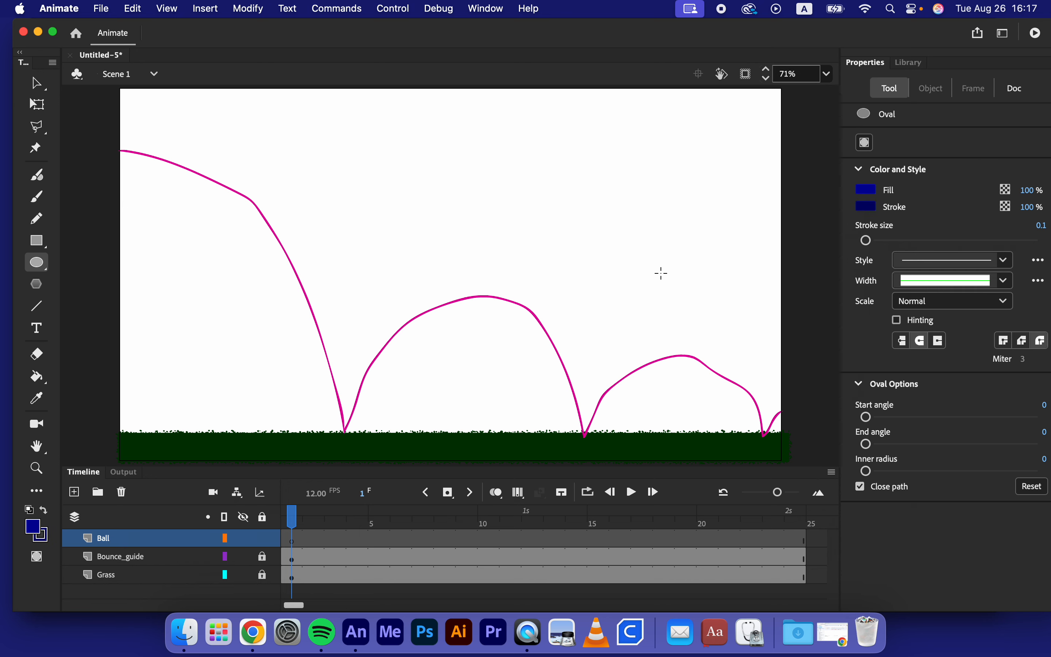
click(868, 207)
click(667, 281)
mouse_move(130, 136)
mouse_down()
mouse_move(160, 164)
mouse_move(182, 165)
mouse_move(174, 169)
mouse_move(193, 199)
mouse_move(172, 187)
mouse_up()
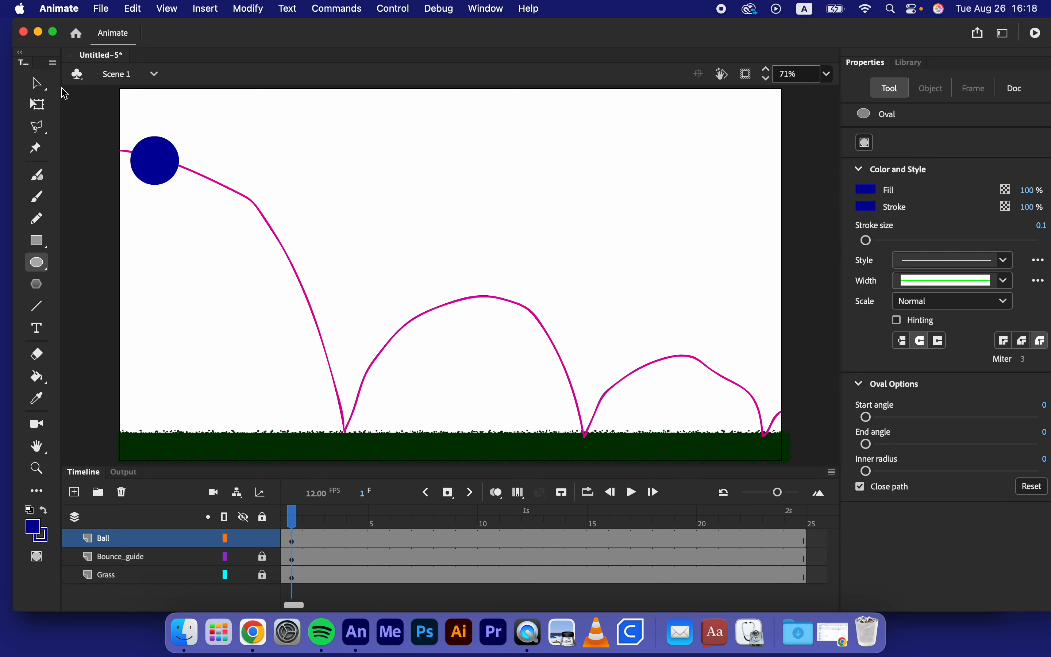
Move the whole ball, fill and outline, against the stage's left edge at the start of the bounce path, at about X 0, Y 87.6
click(46, 87)
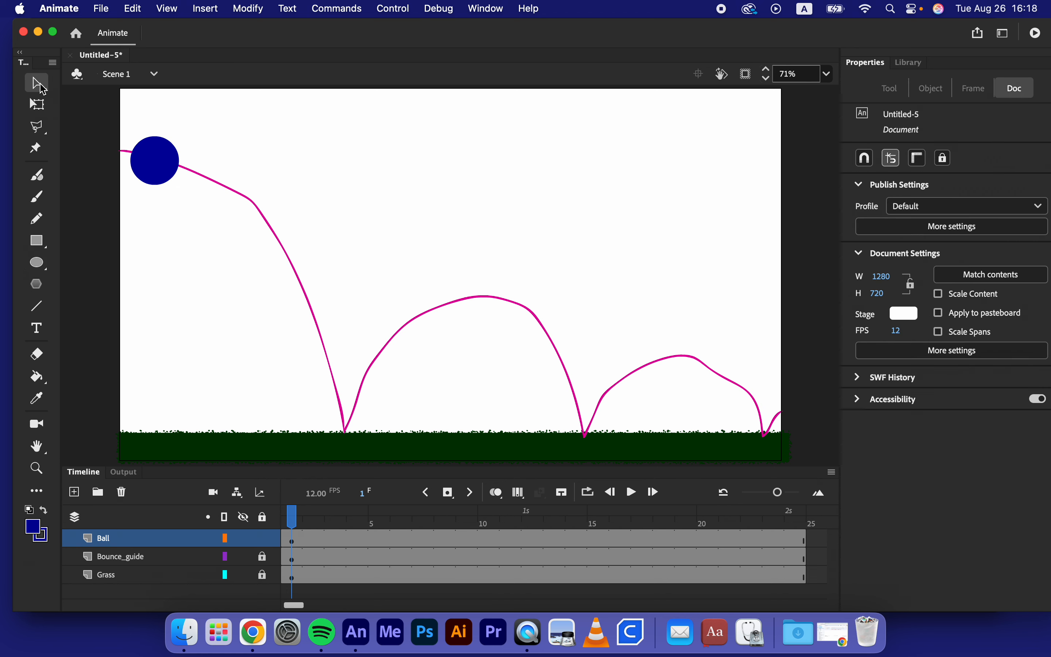
drag(221, 109, 89, 218)
drag(169, 162, 158, 159)
click(150, 214)
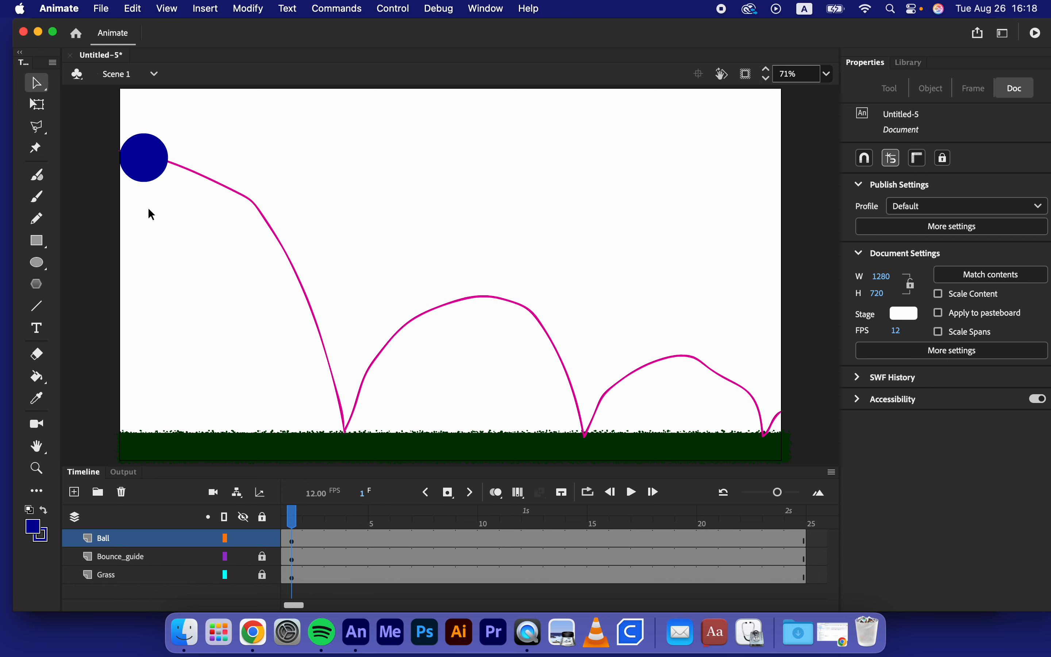
Try moving only the ball's fill away from its outline, and undo that move
click(146, 176)
drag(147, 160, 196, 164)
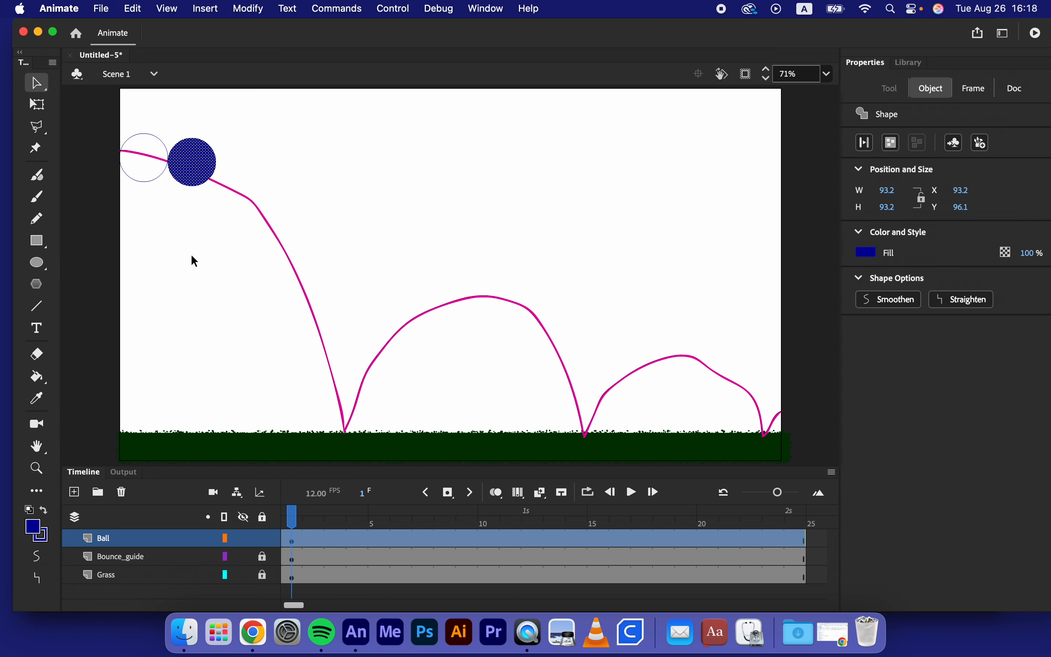
key(super+z)
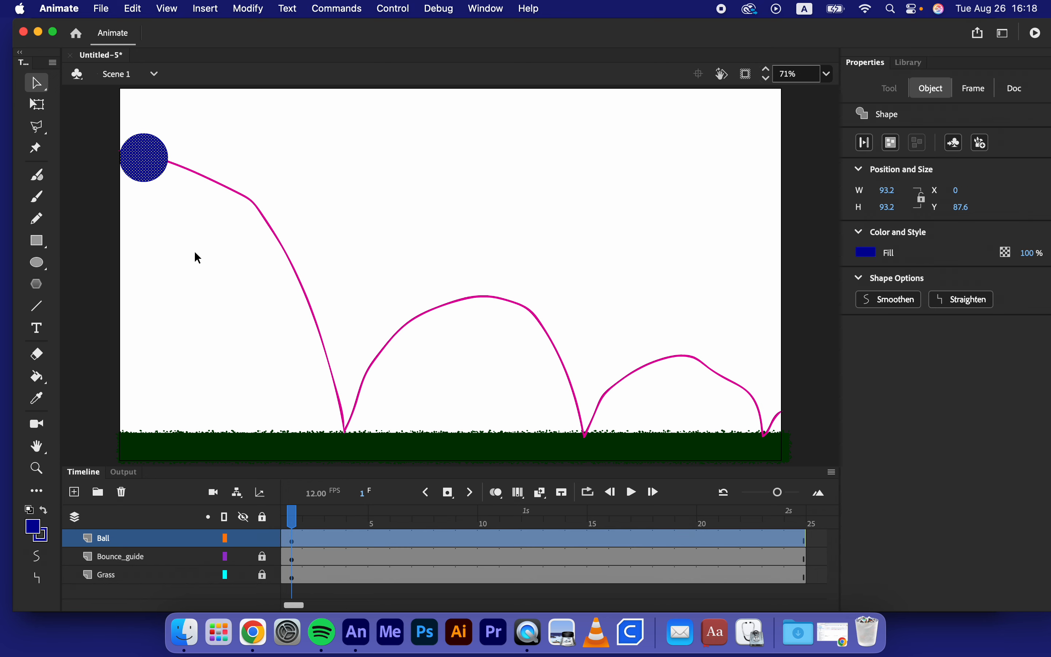
click(156, 215)
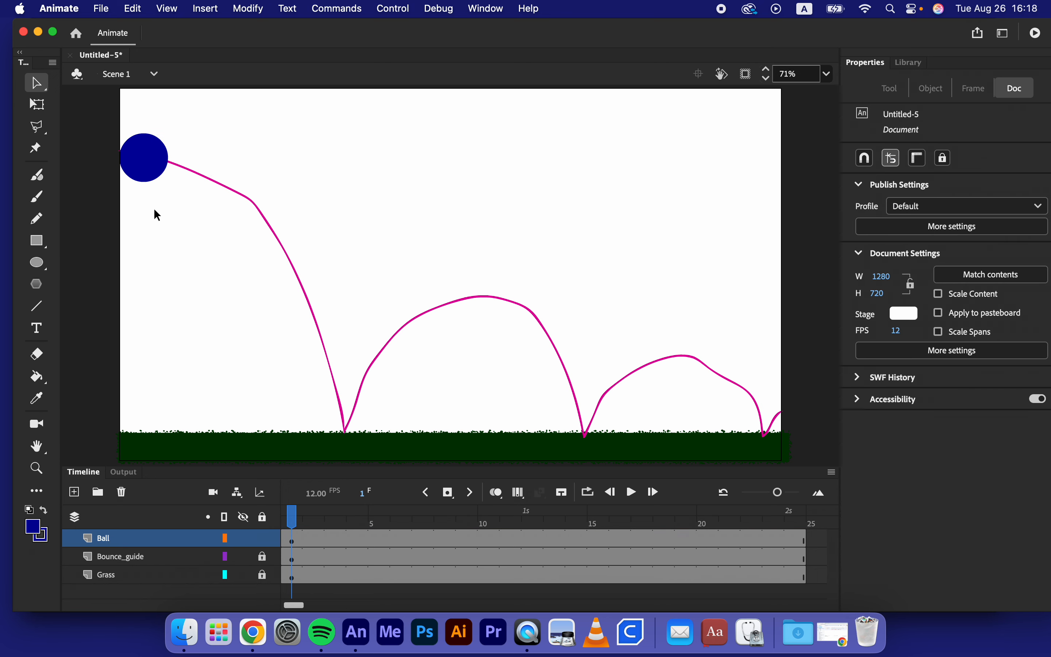
Select the whole ball with its outline and create a motion tween on it, accepting the conversion to a symbol
click(292, 538)
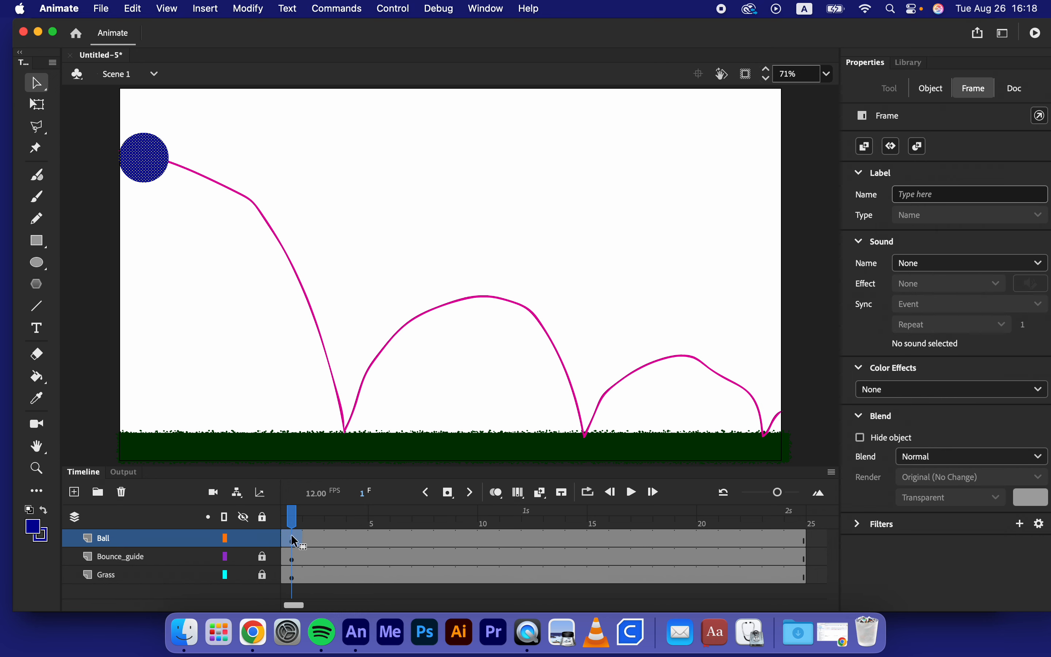
click(160, 212)
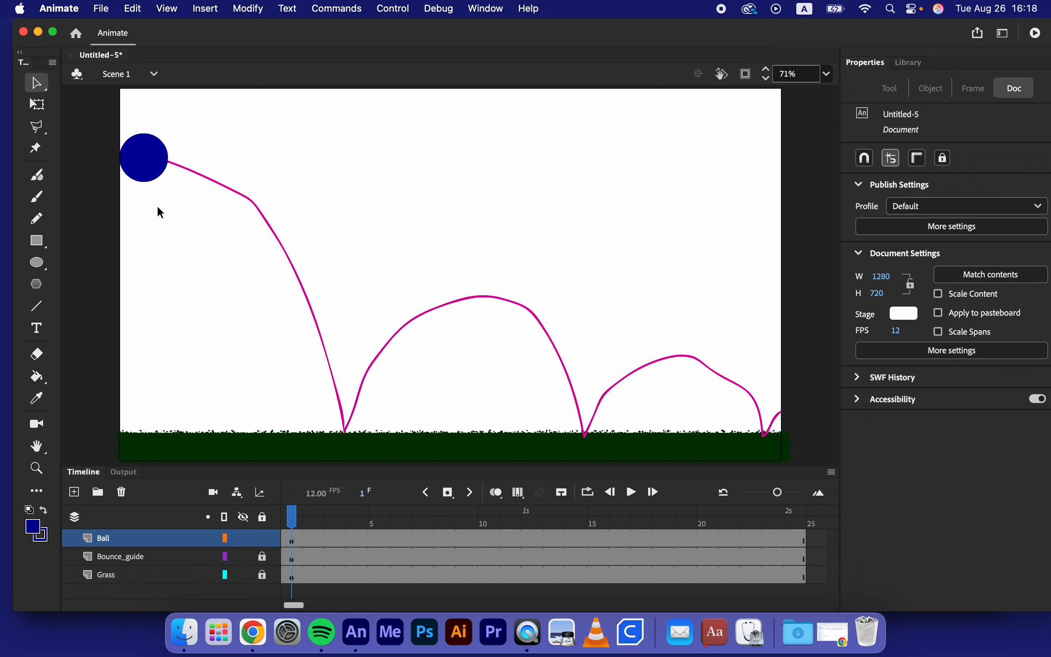
click(155, 176)
drag(148, 202, 104, 191)
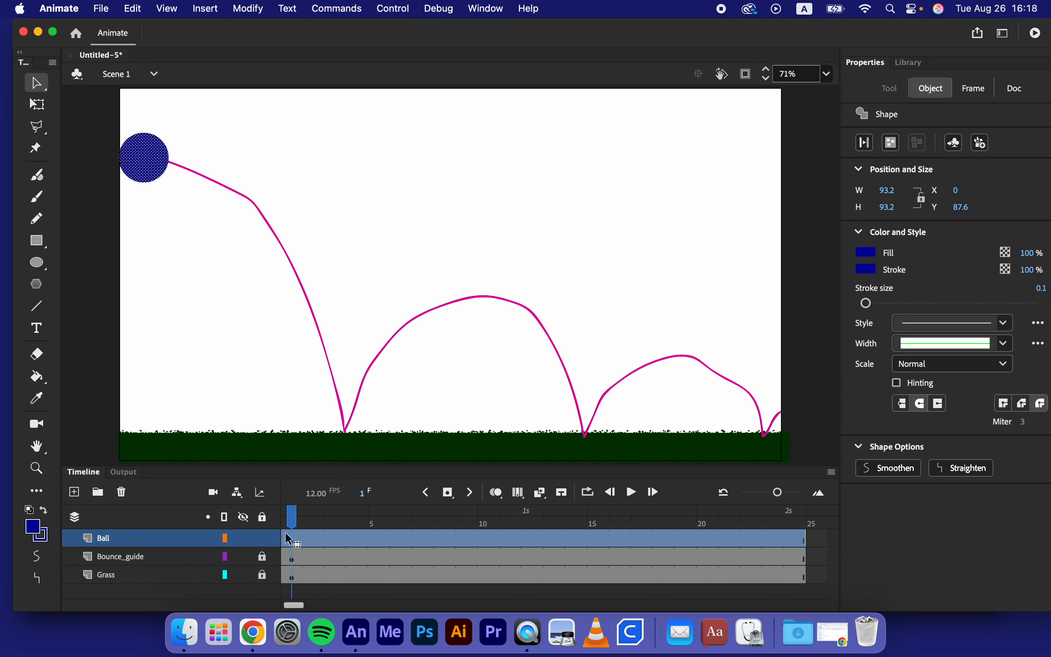
right_click(154, 168)
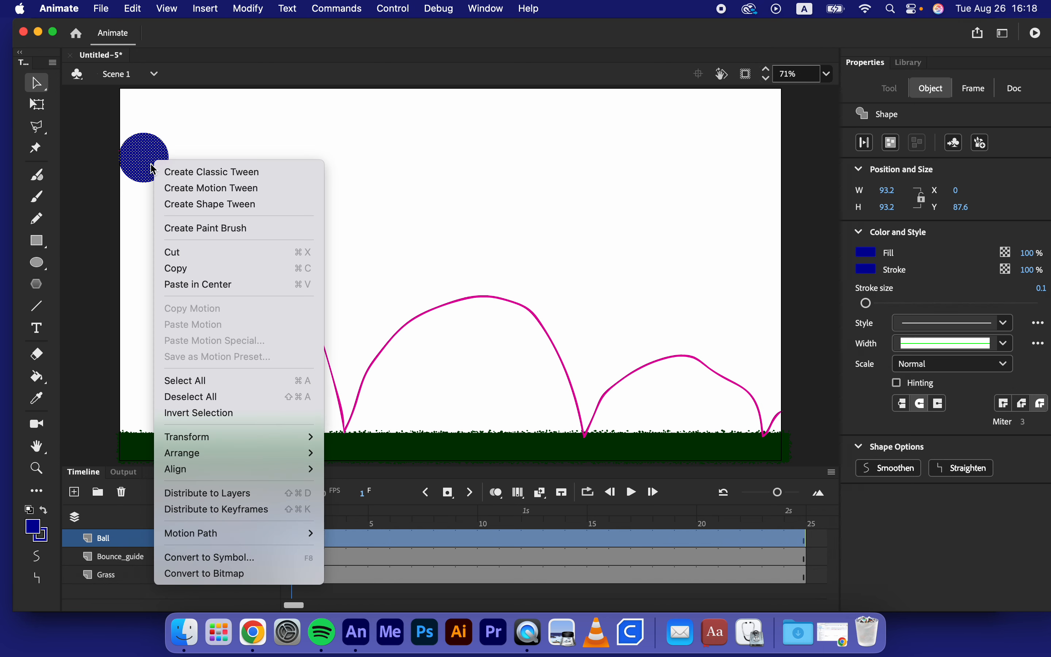
click(180, 189)
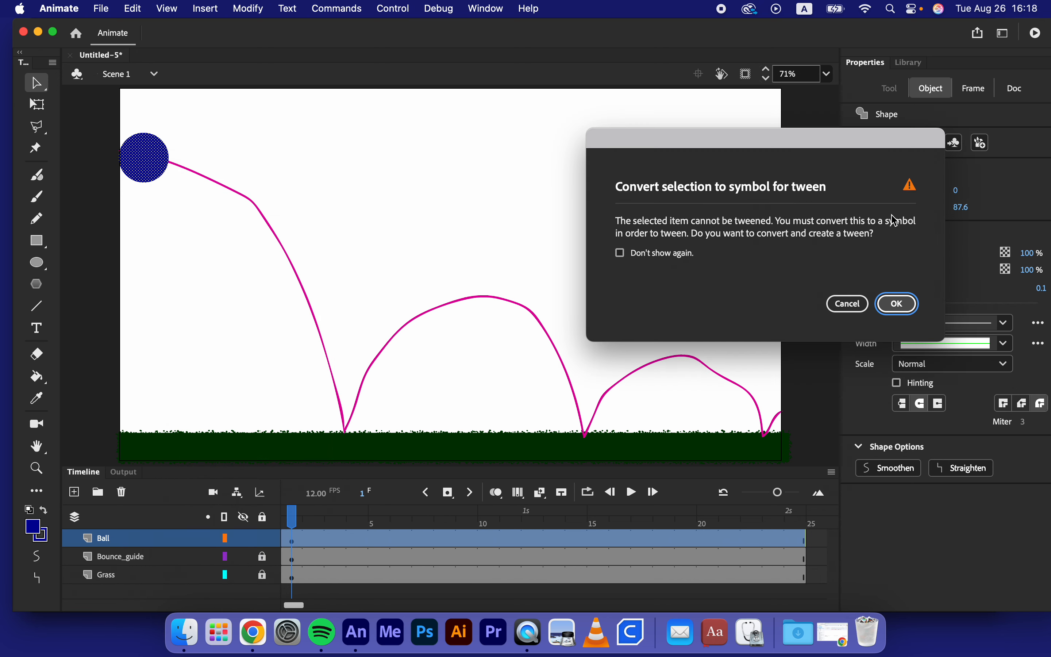
click(905, 304)
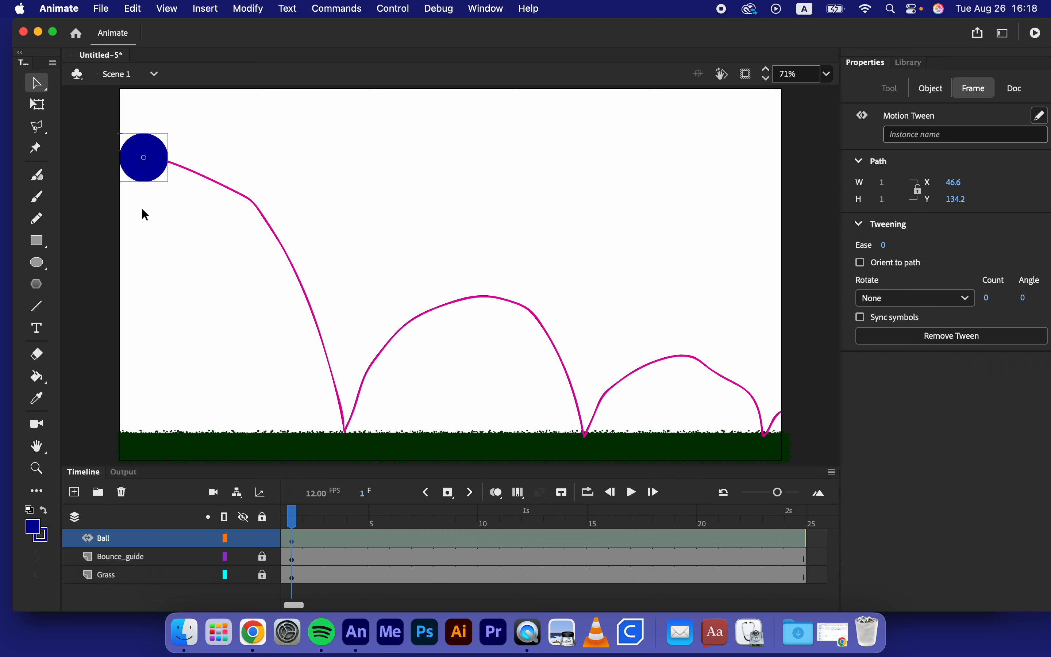
Keyframe the ball at frames 2, 3 and 4, moving it progressively down the first descent of the bounce guide
drag(298, 519, 313, 518)
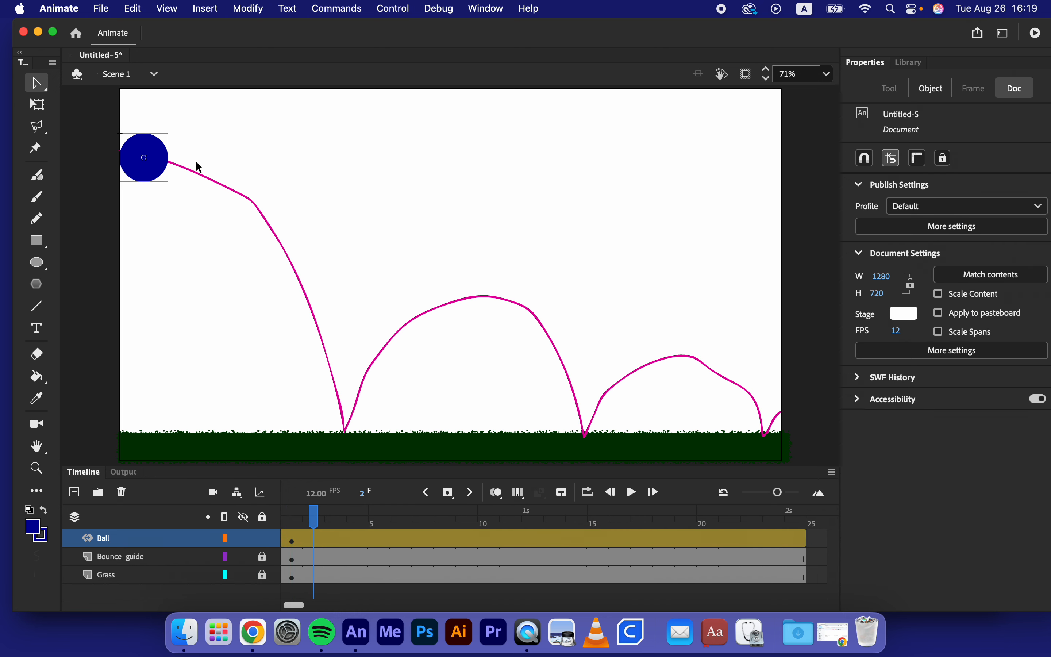
drag(160, 169, 230, 194)
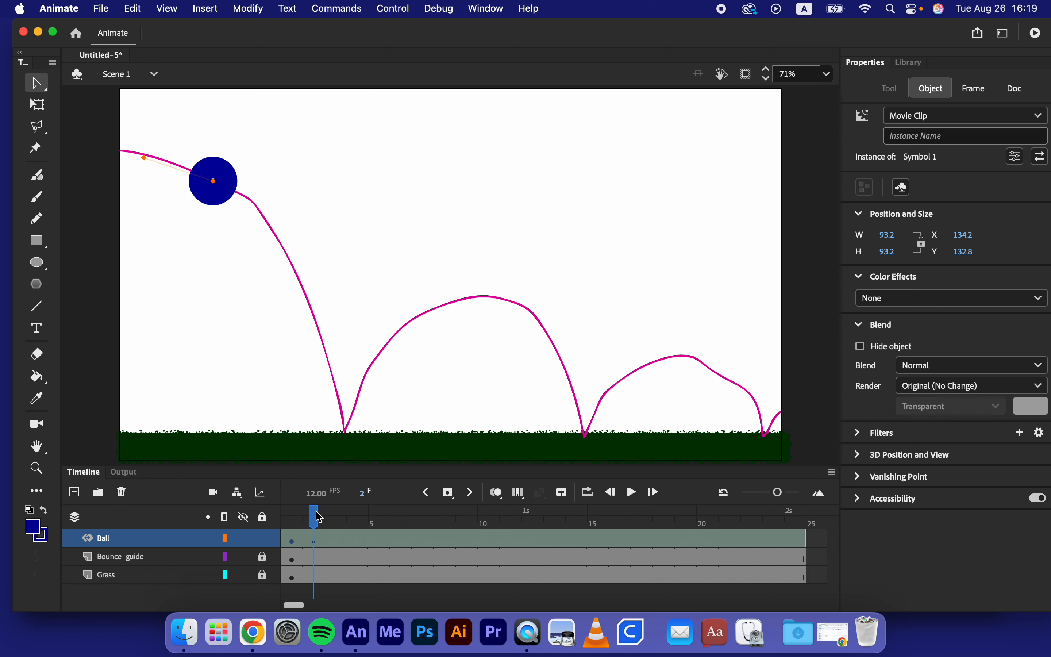
drag(316, 512, 333, 511)
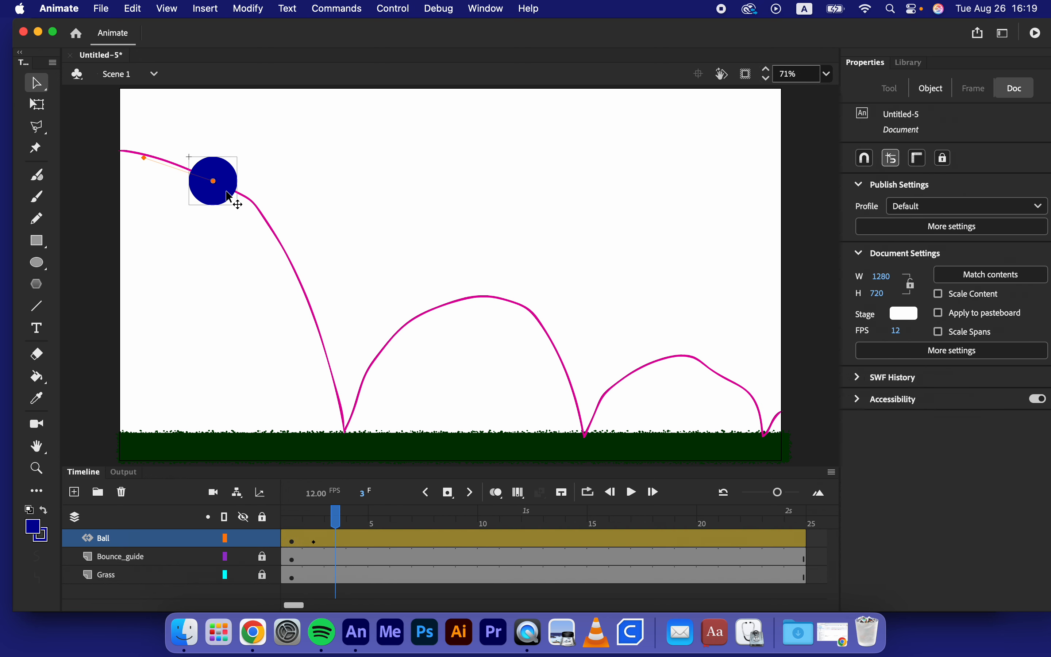
drag(231, 198, 282, 249)
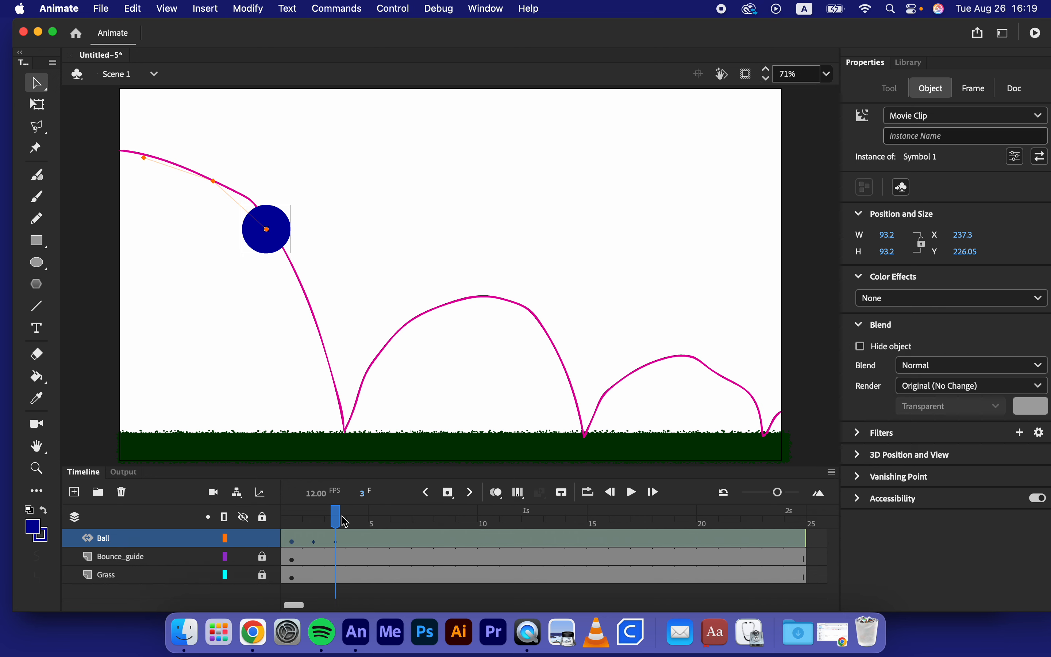
drag(346, 521, 359, 518)
drag(283, 250, 318, 308)
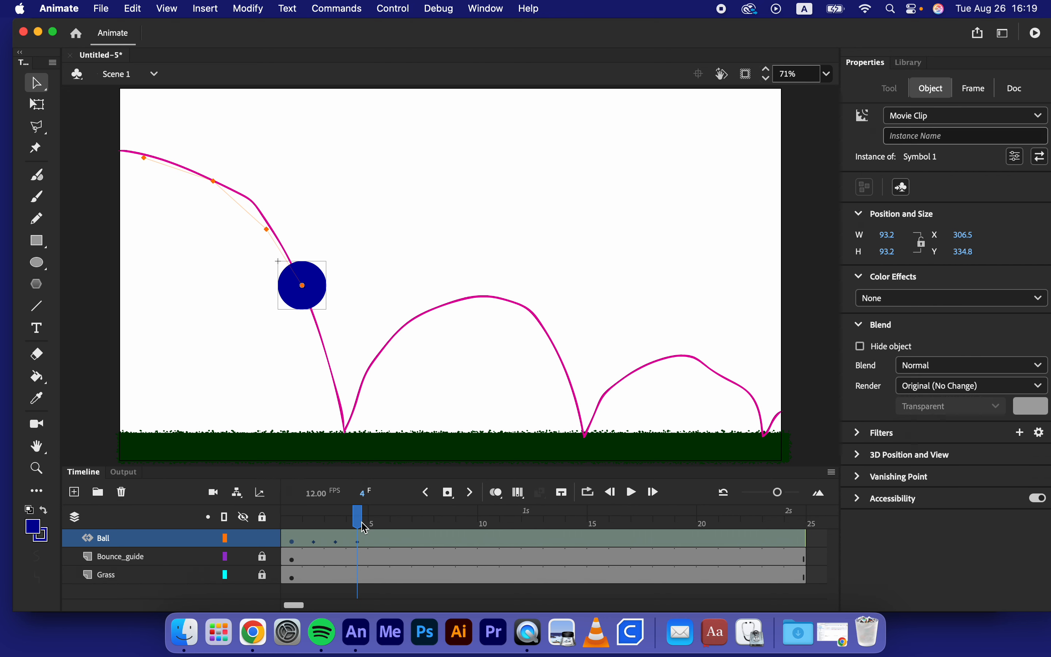
Keyframe the ball at frames 5, 6 and 7 through the first ground contact and onto the rise, and nudge the frame 3 path point onto the guide
click(364, 540)
click(380, 520)
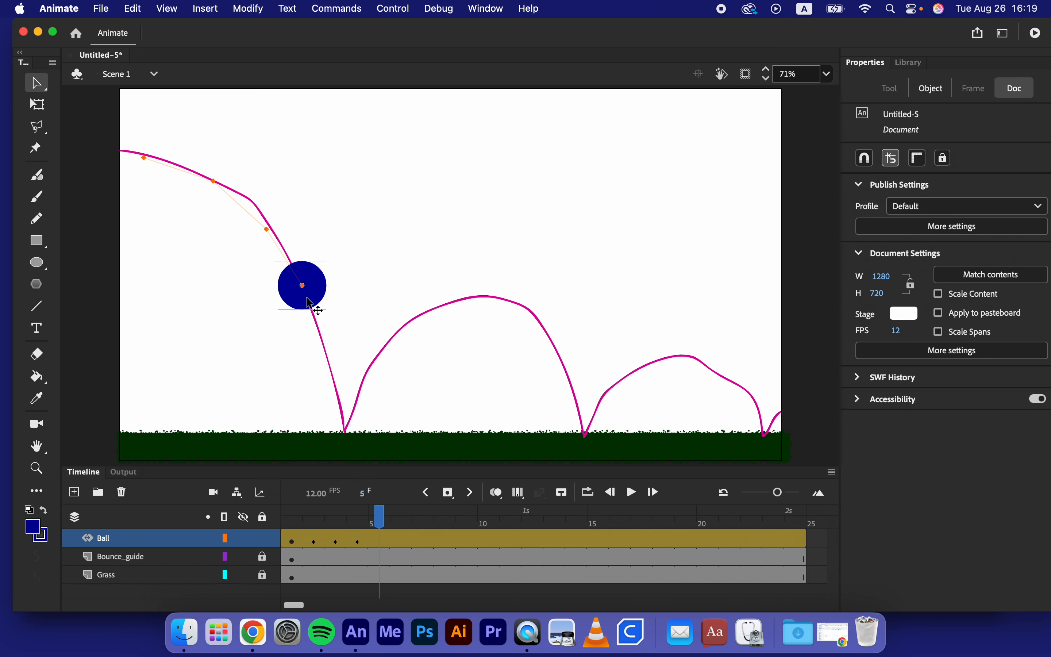
drag(306, 298, 408, 365)
click(401, 517)
click(329, 376)
click(423, 520)
click(368, 423)
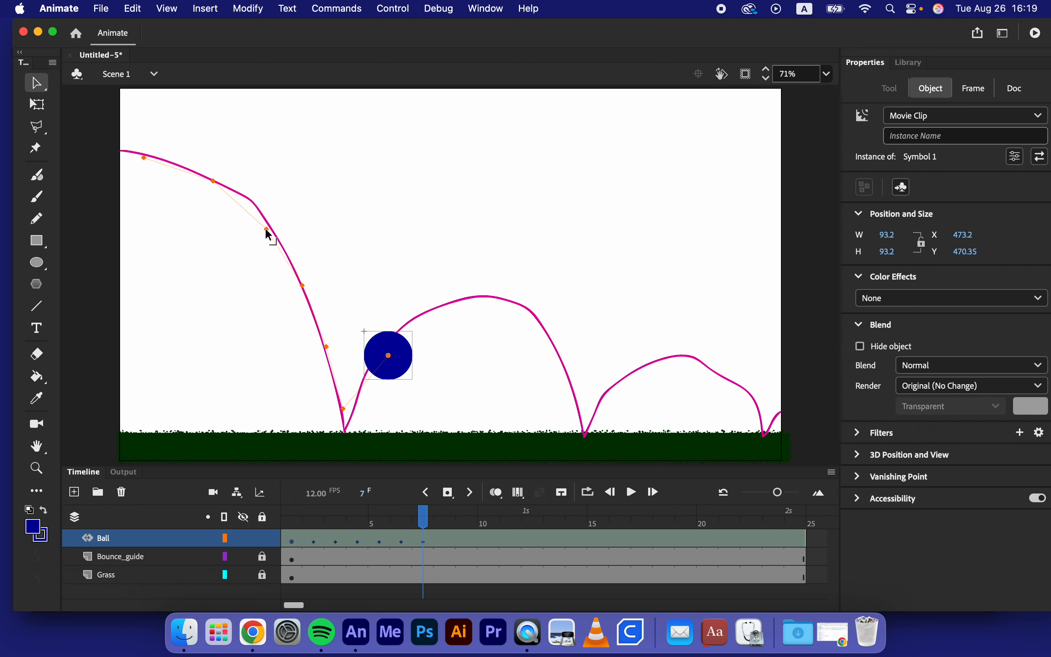
drag(266, 229, 266, 222)
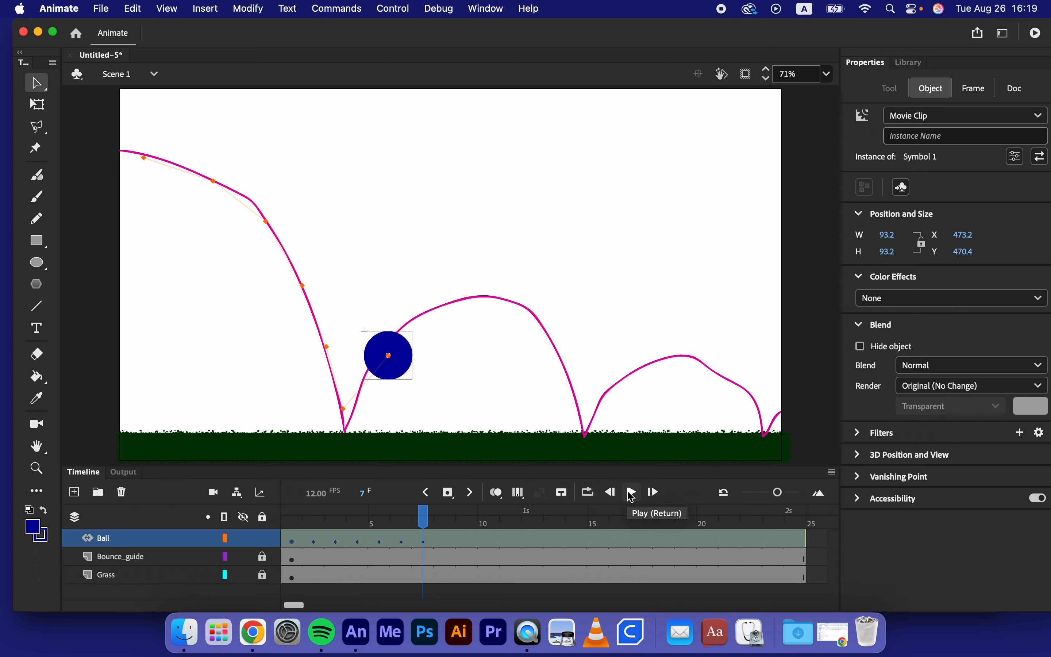
Play the ball animation from frame 1 to check its motion, and return the playhead to frame 1
click(632, 492)
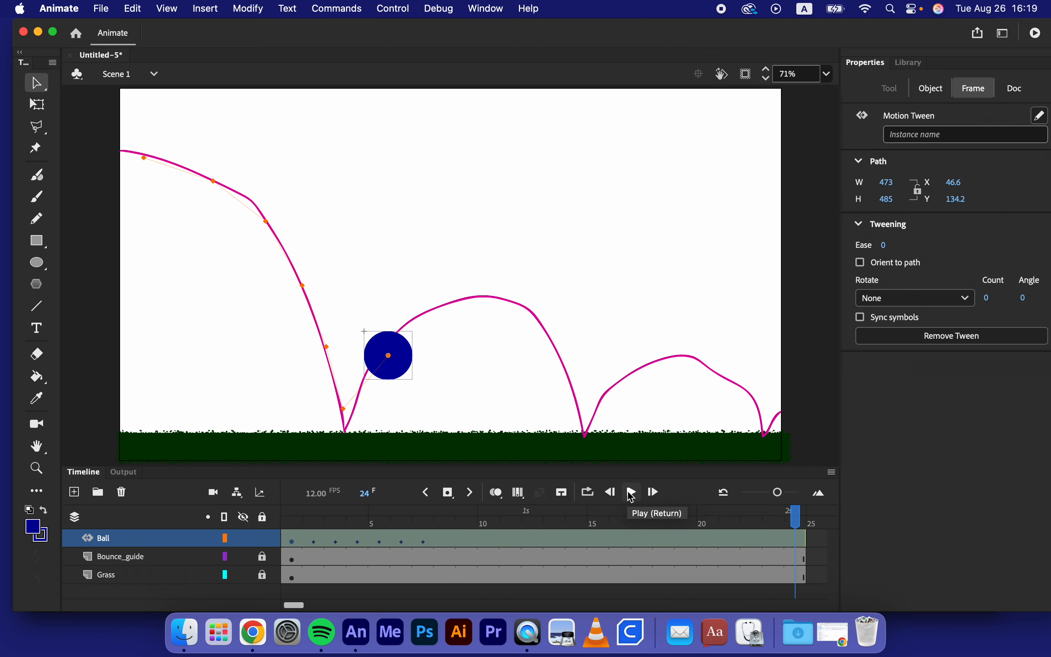
drag(791, 518, 274, 496)
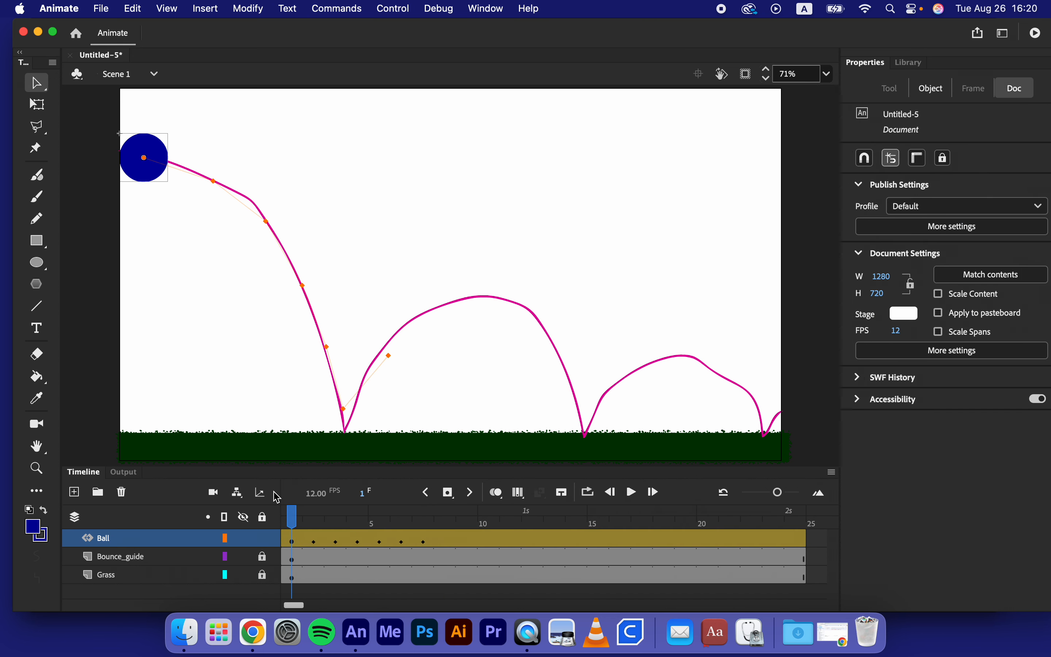
click(633, 493)
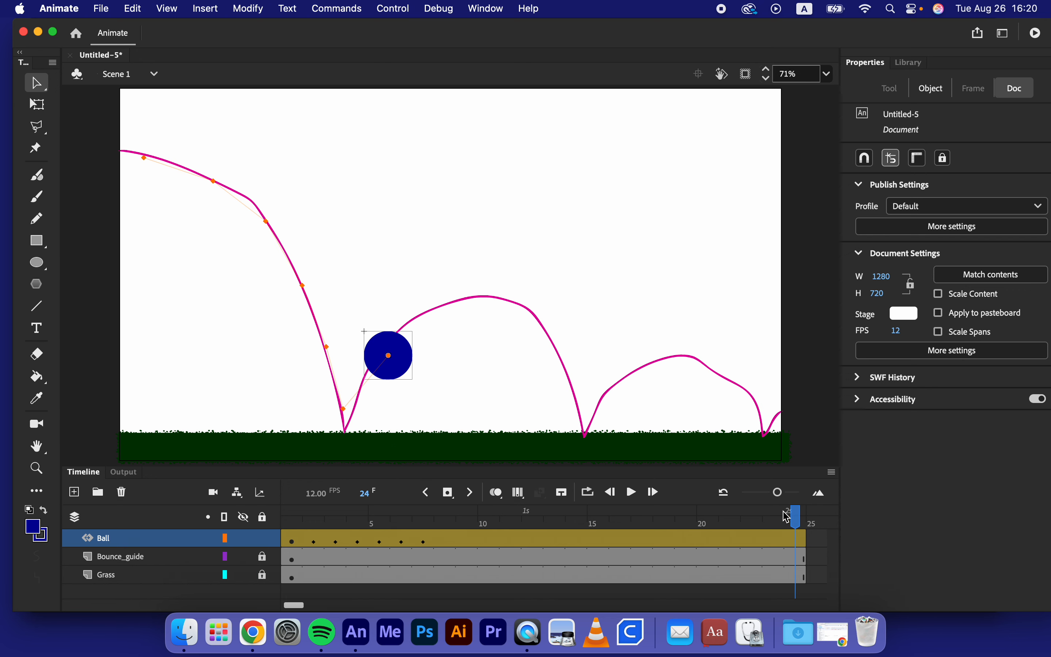
drag(798, 517, 292, 517)
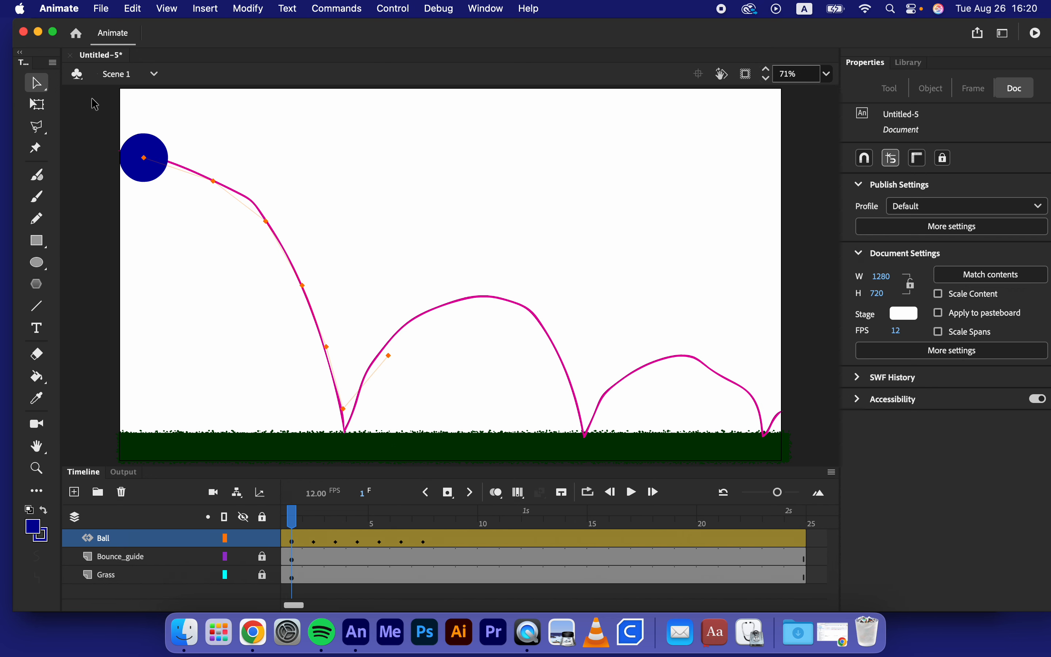
Squash the ball at frame 1 with Free Transform into a flat, wide oval about 133 by 62 px
click(142, 167)
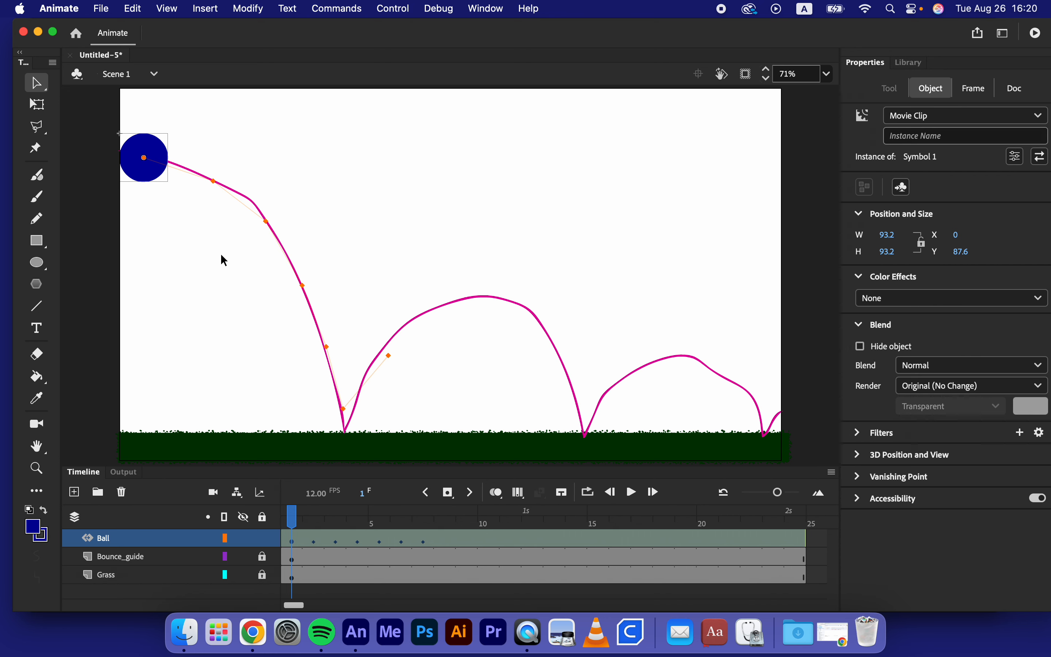
right_click(146, 173)
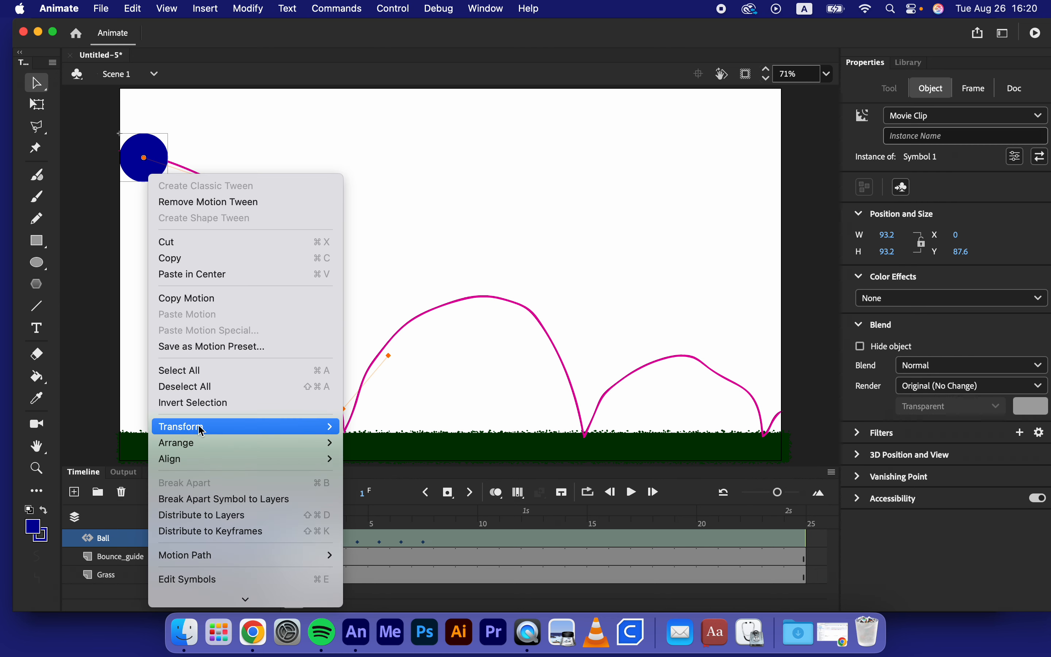
mouse_move(198, 427)
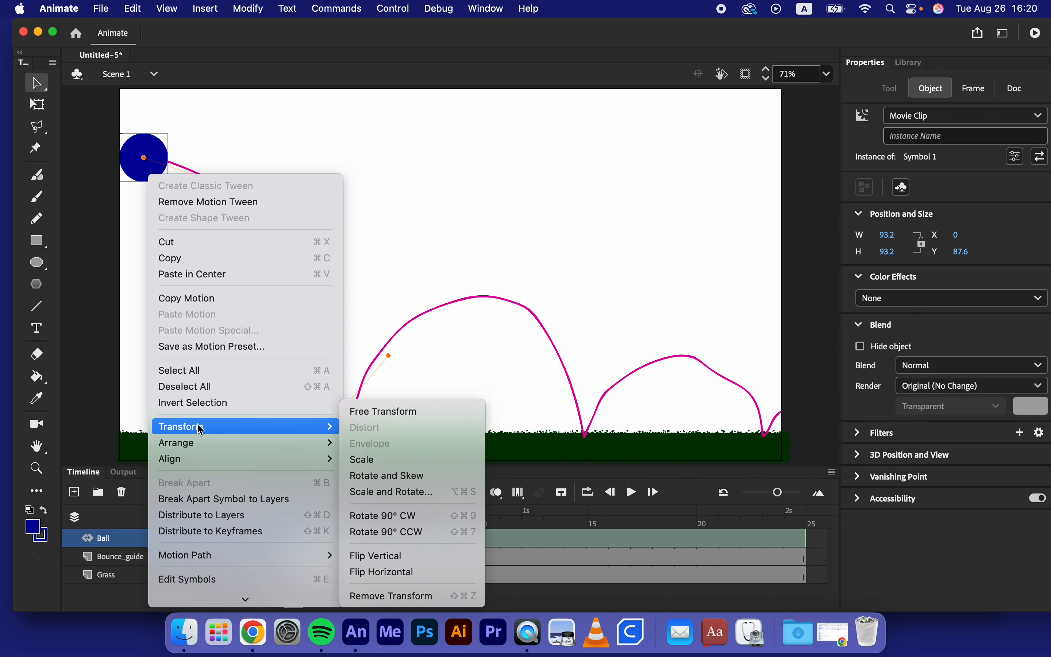
click(378, 412)
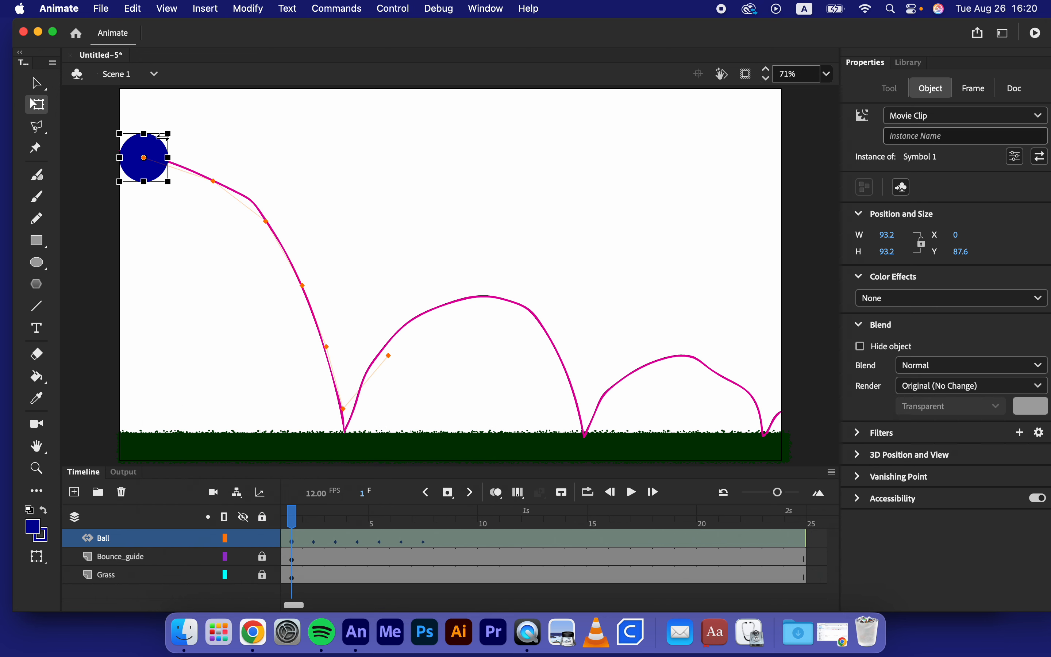
drag(144, 134, 178, 157)
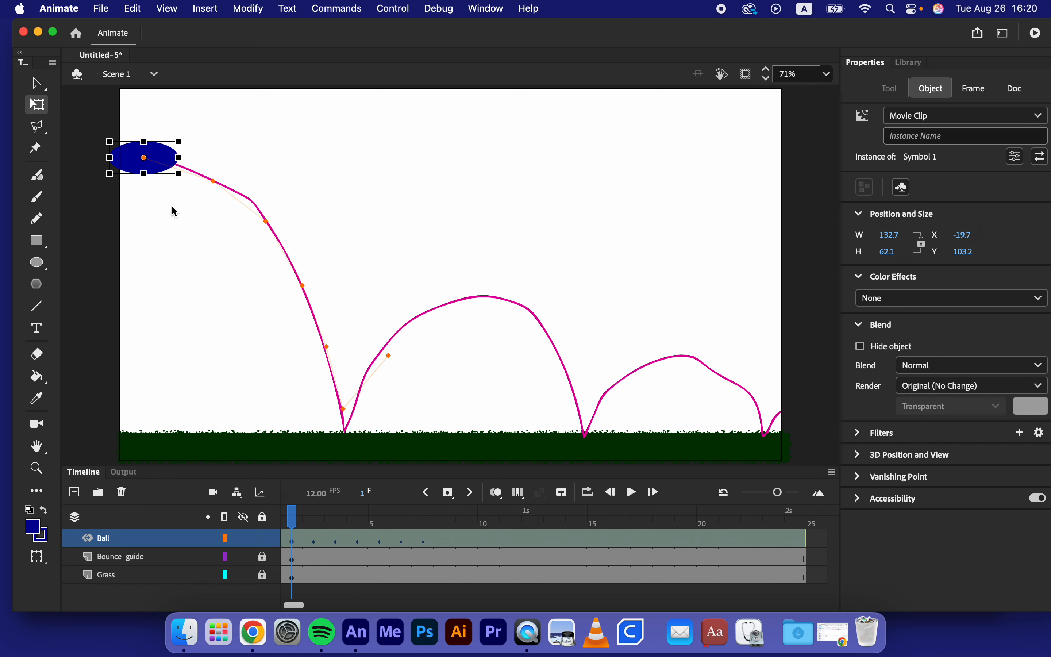
Switch to Chrome and view the squash and stretch diagram in the bouncing ball document
click(254, 641)
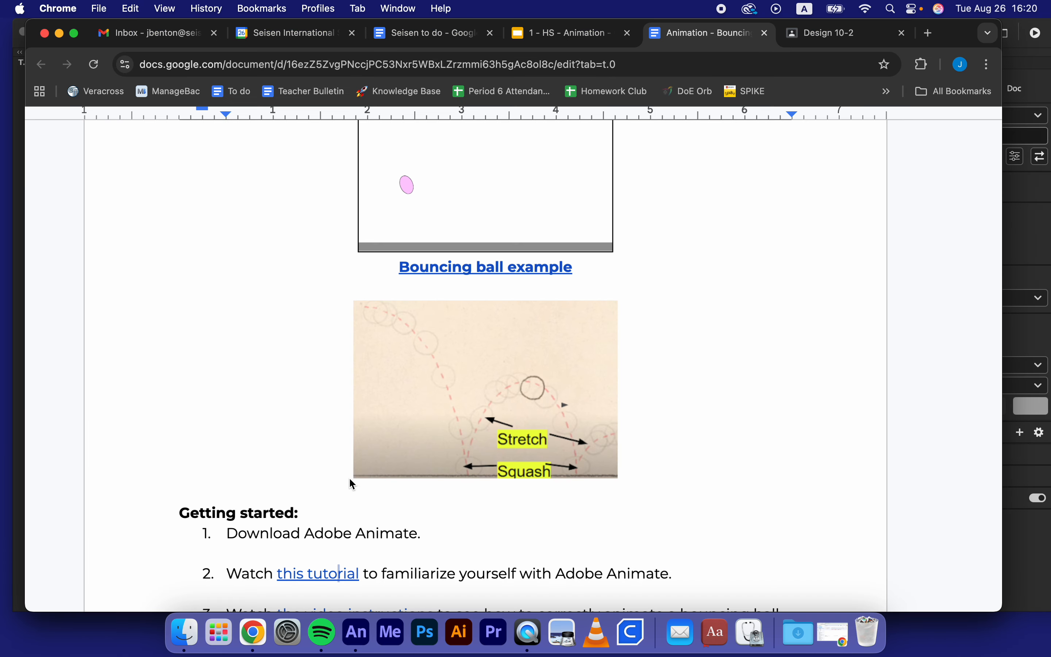
Switch back to Animate, turn on onion skinning to show the ball's neighbouring frames, and move the playhead to frame 3
scroll(352, 478, down, 2)
scroll(491, 295, up, 1)
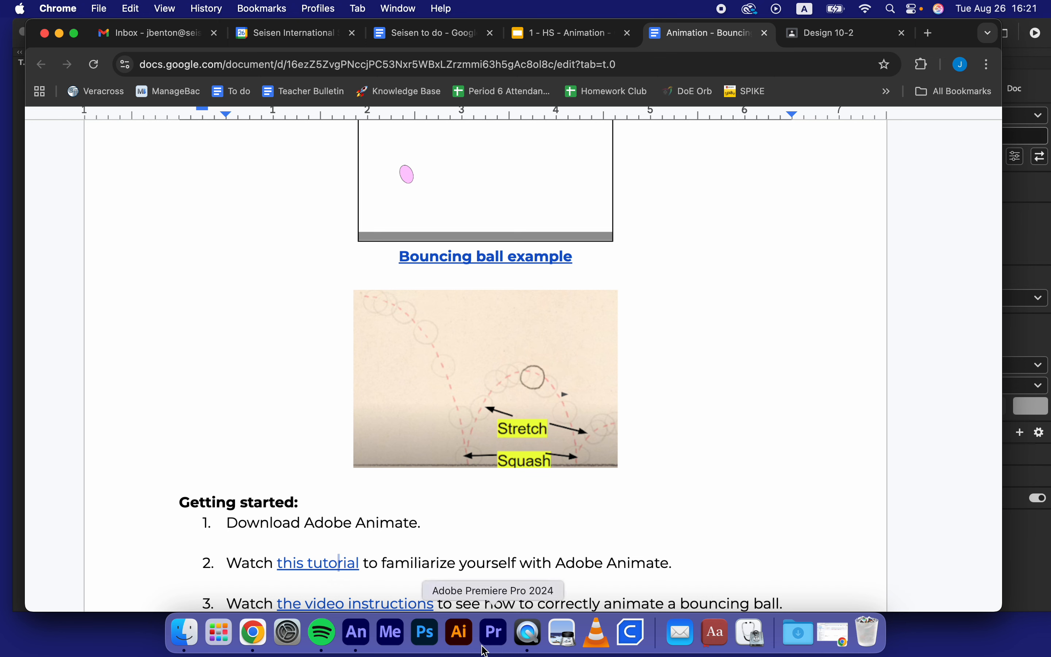
click(357, 635)
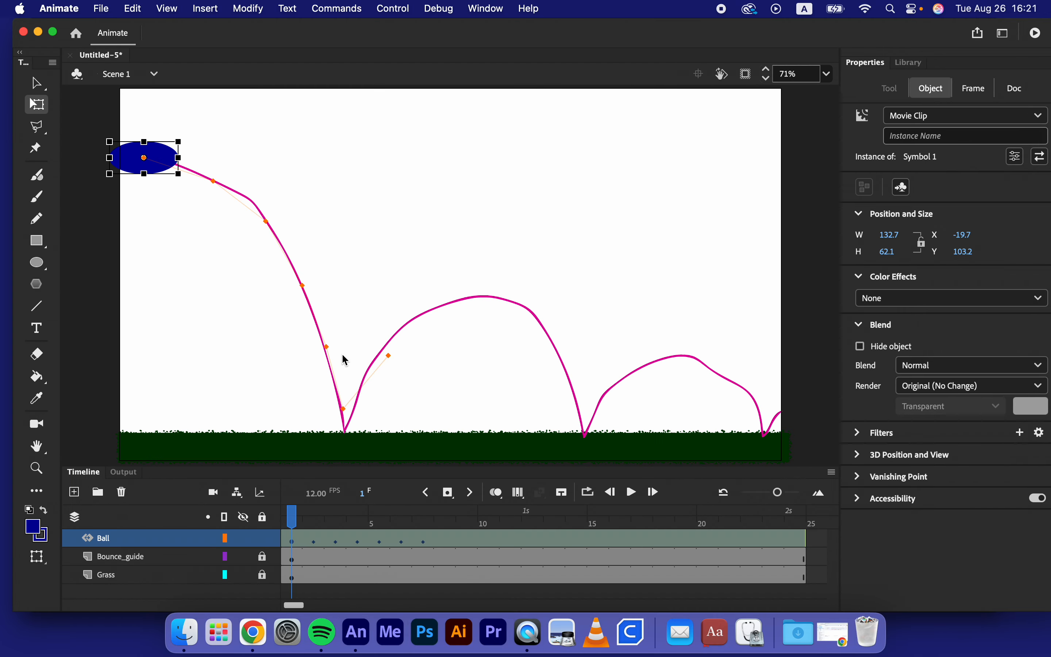
click(144, 190)
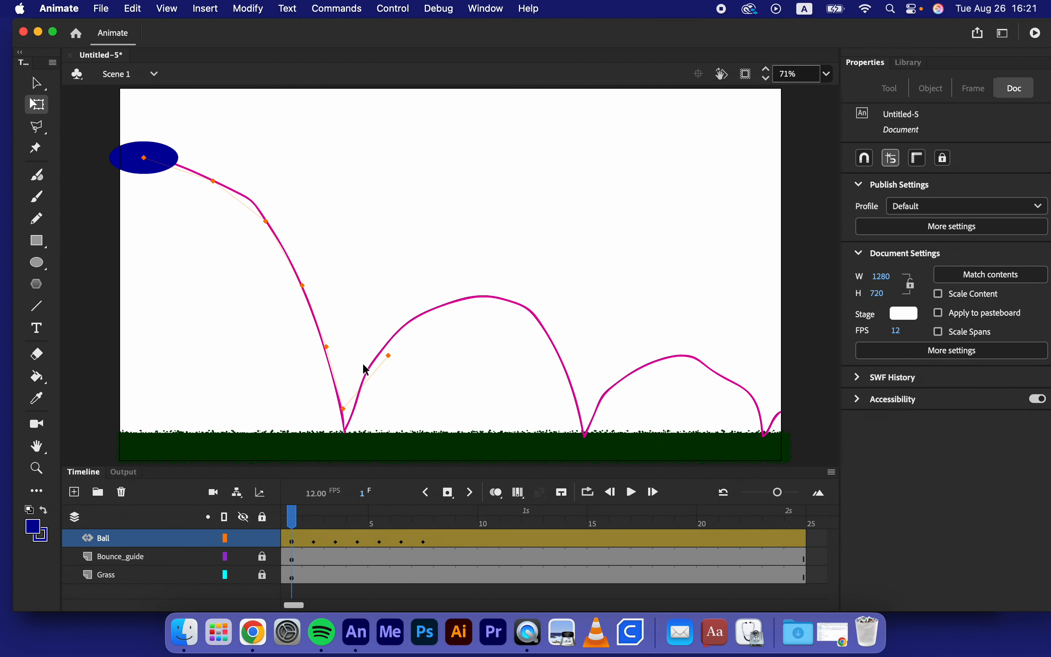
click(500, 493)
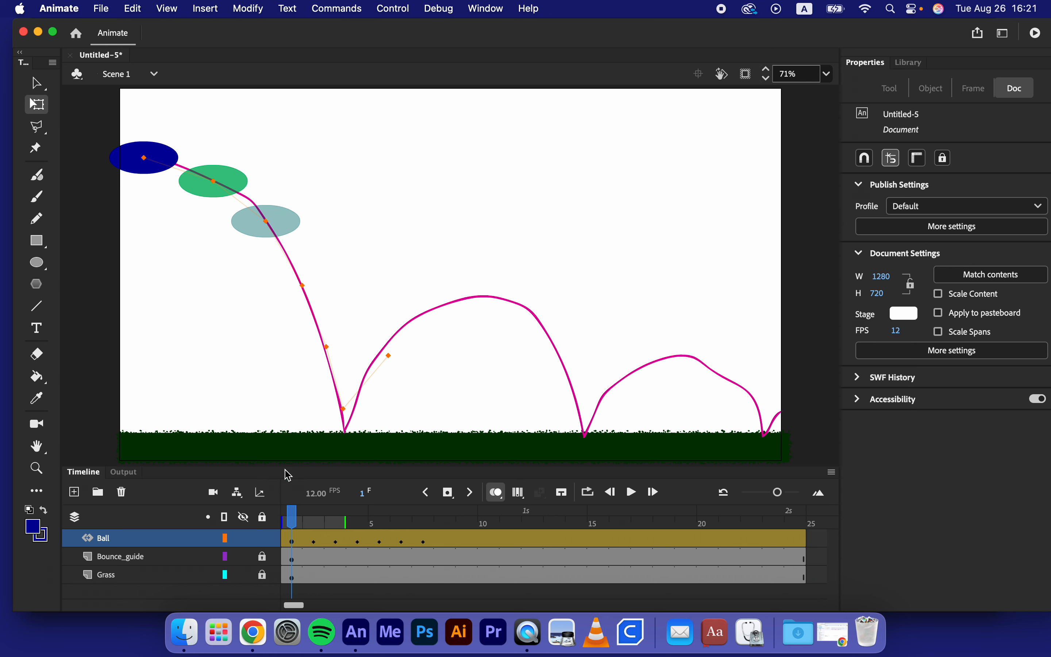
drag(296, 515, 337, 515)
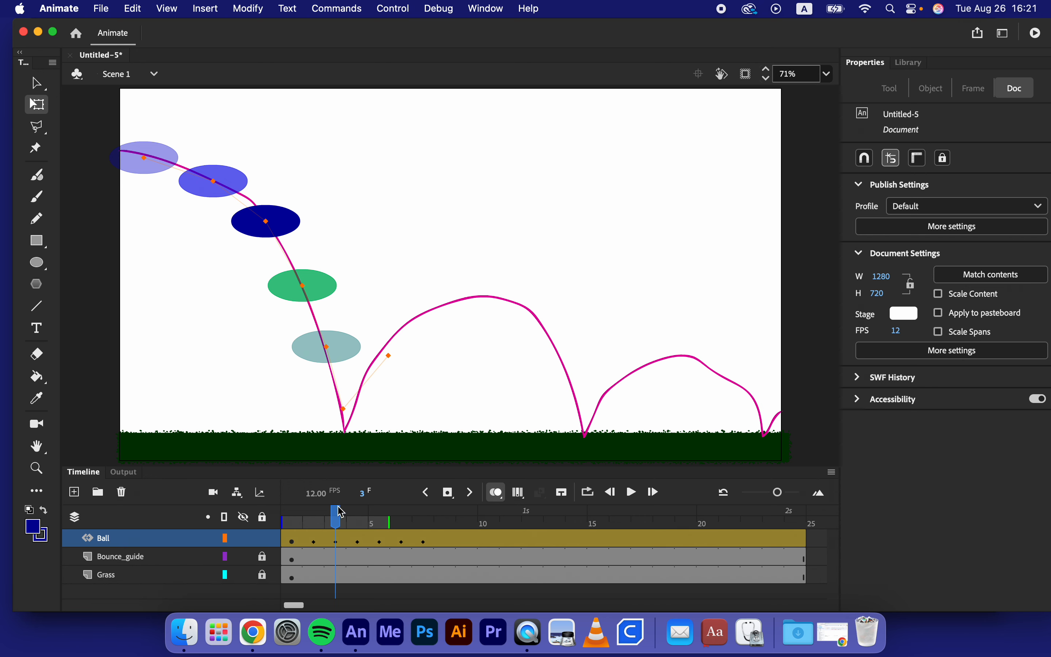
Heighten the ball at frame 5 with Free Transform to about 133 by 107 px
click(360, 541)
click(382, 542)
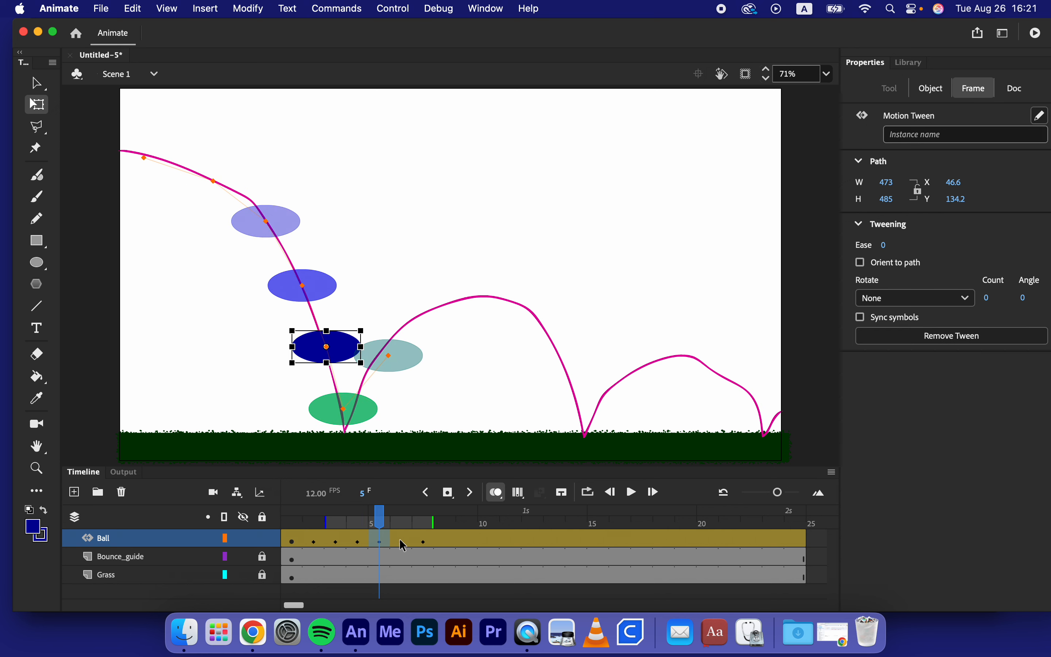
click(328, 332)
drag(328, 333, 326, 320)
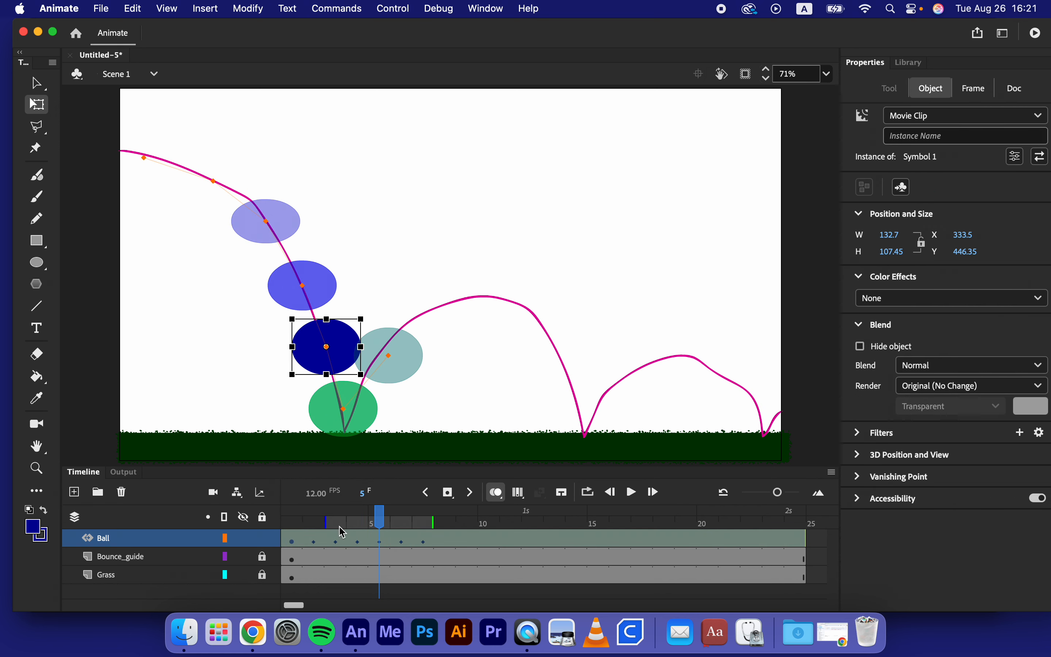
Stretch the ball vertically at frame 4 into a tall oval about 133 by 229 px
click(365, 516)
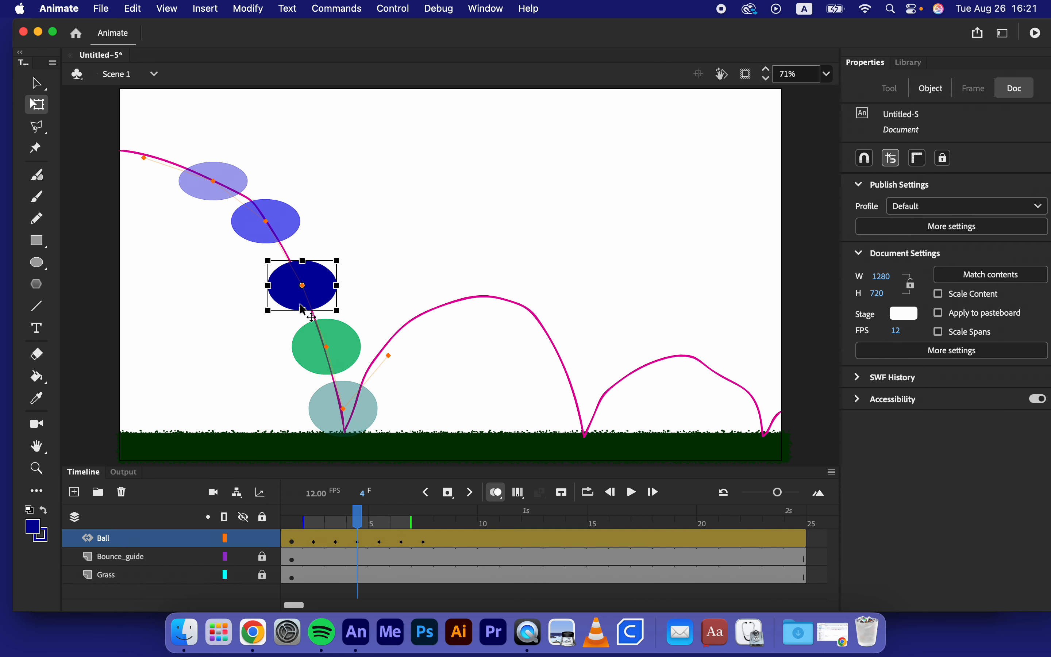
click(276, 201)
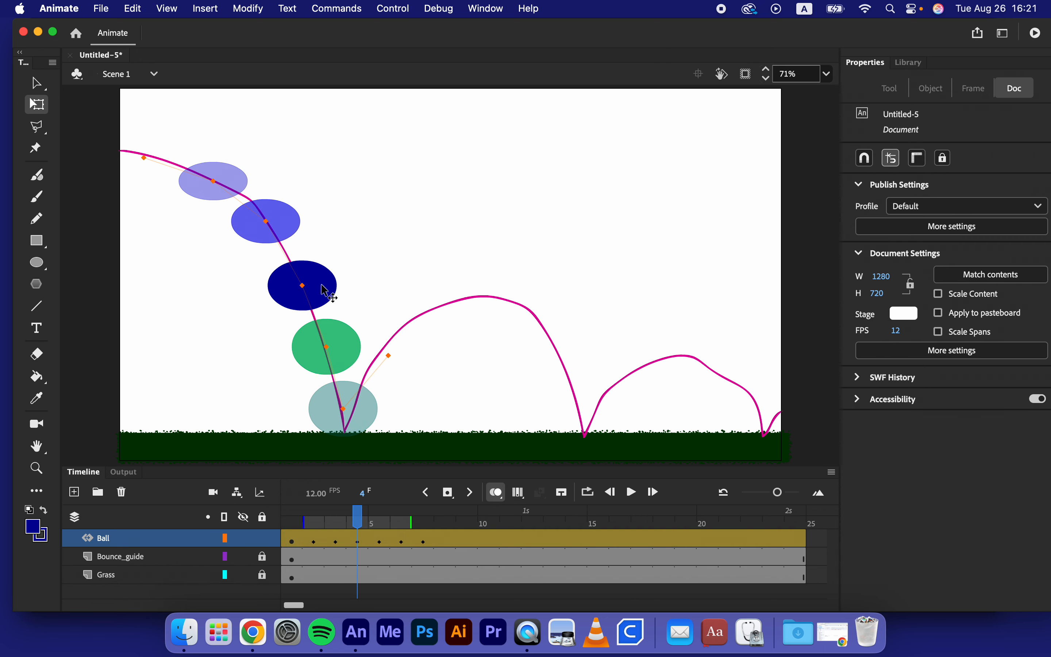
click(326, 293)
drag(302, 261, 303, 226)
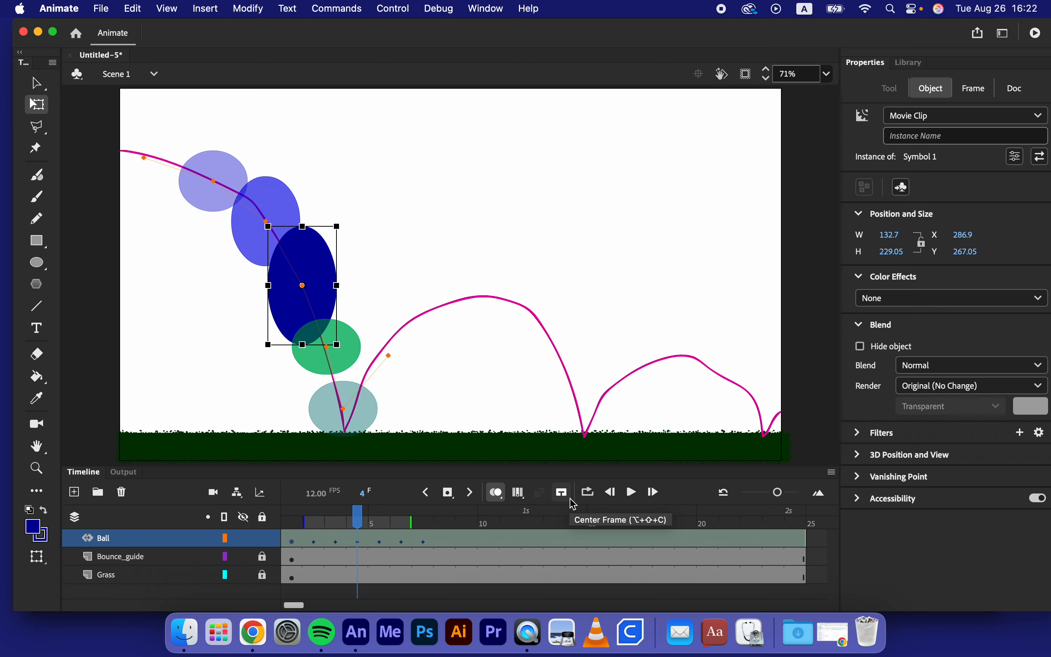
click(108, 6)
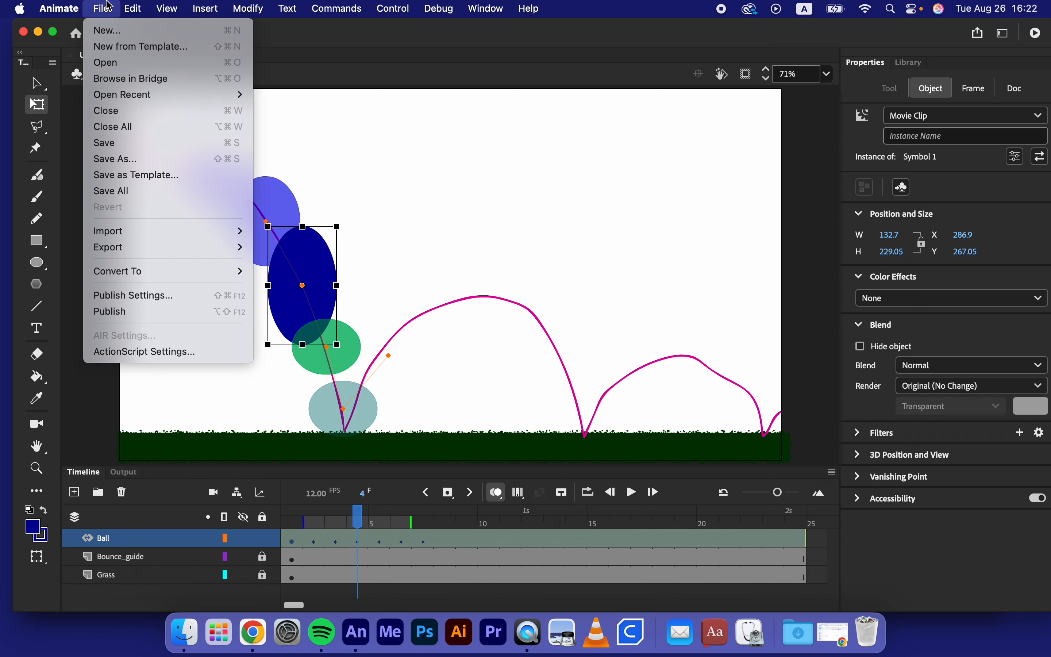
click(153, 160)
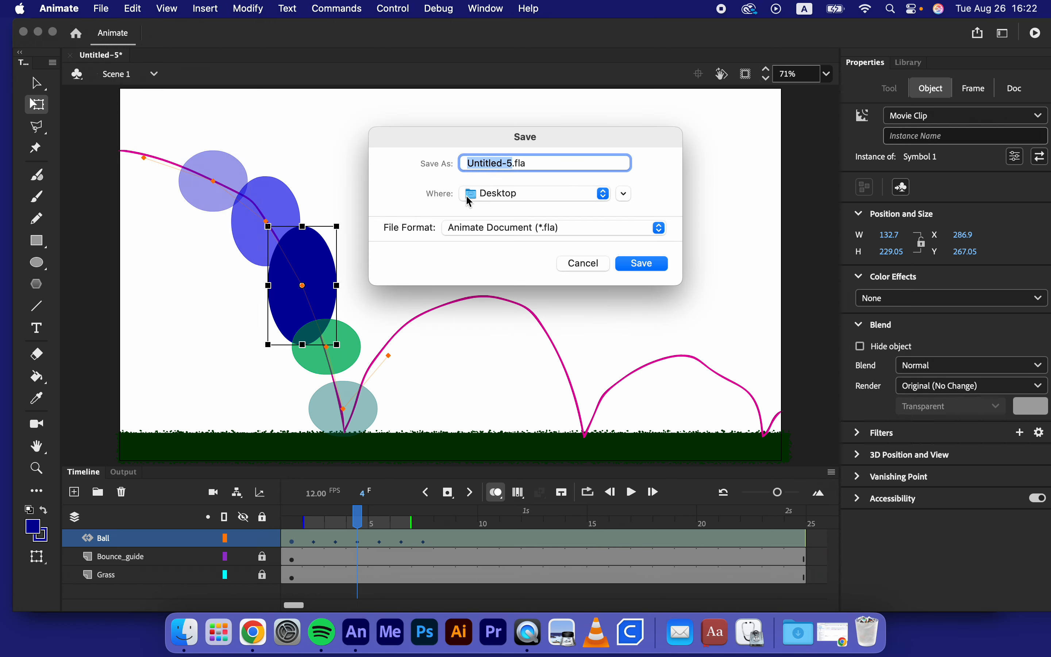
click(570, 263)
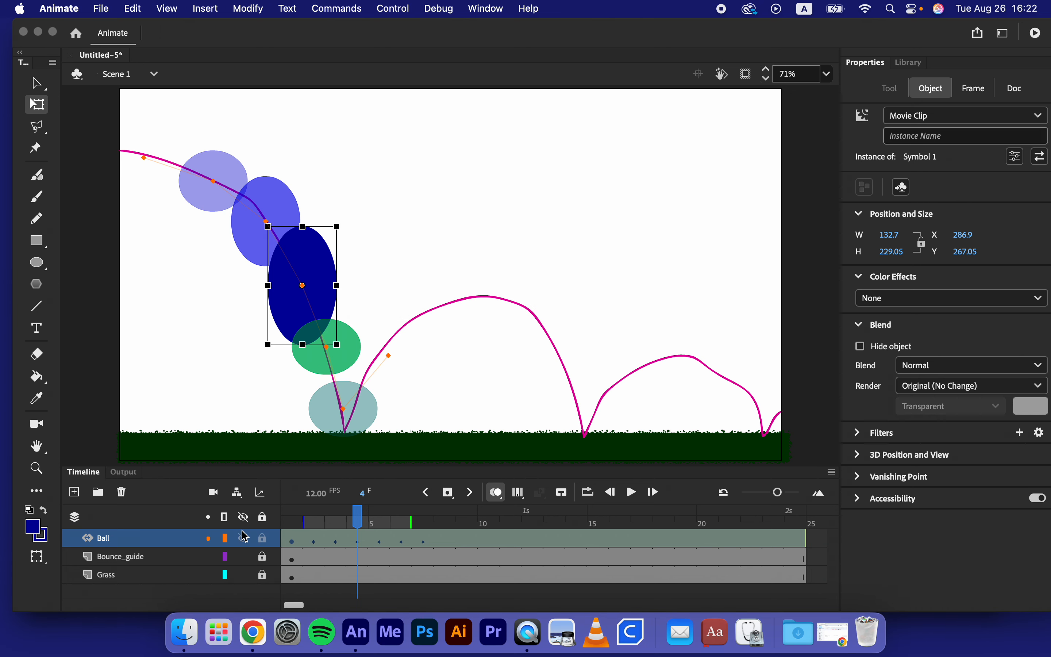
Unlock and hide the Bounce_guide layer, and export the animation as an animated GIF at 1280 by 720 px
click(263, 558)
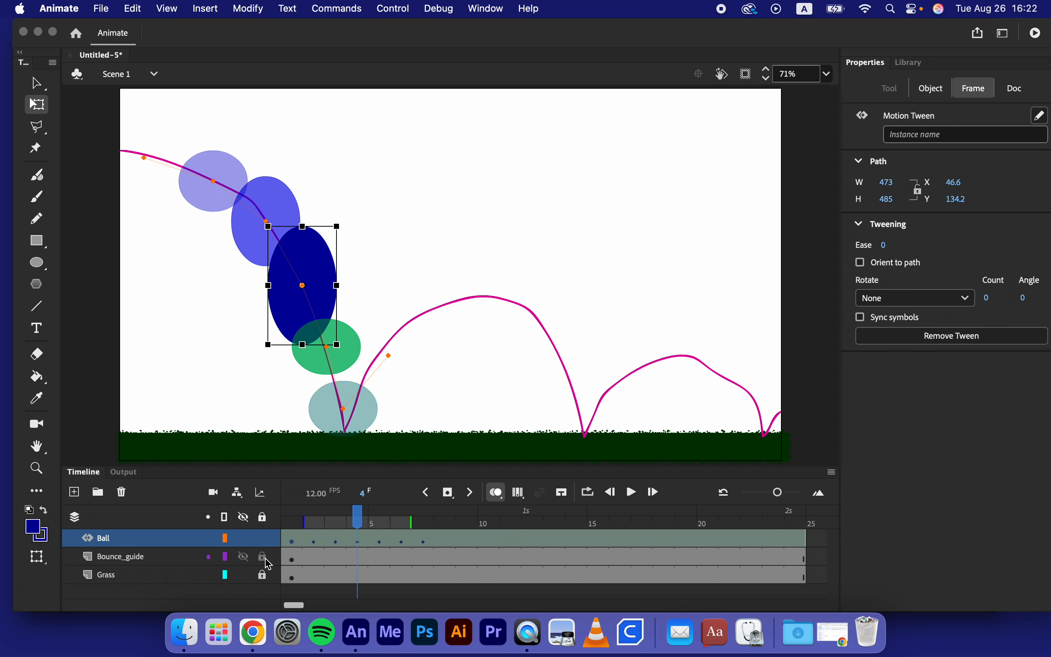
click(244, 558)
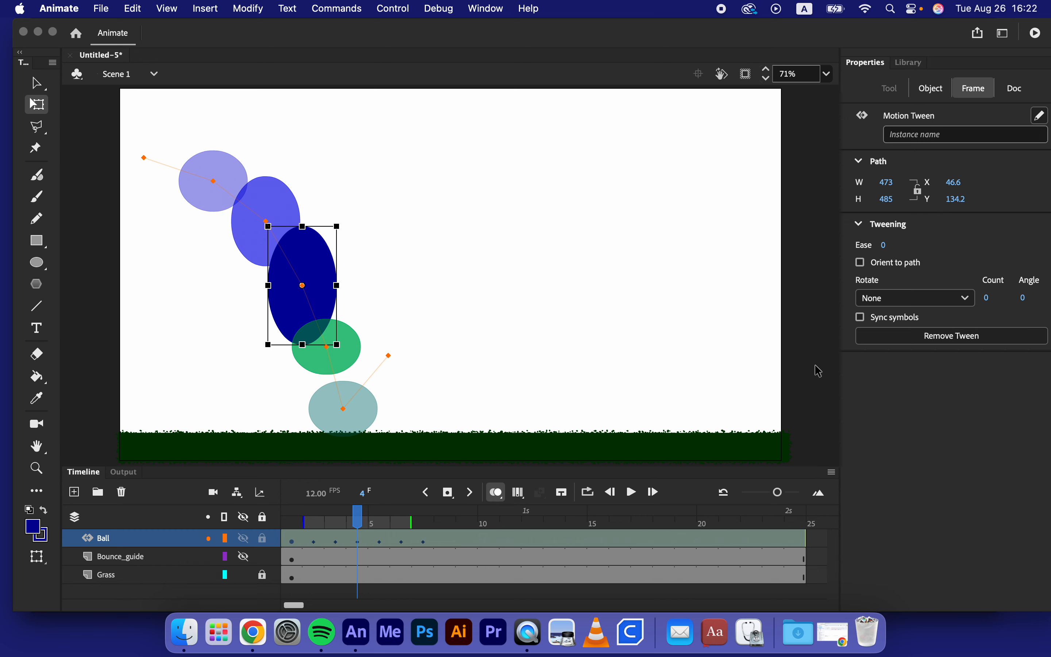
click(100, 7)
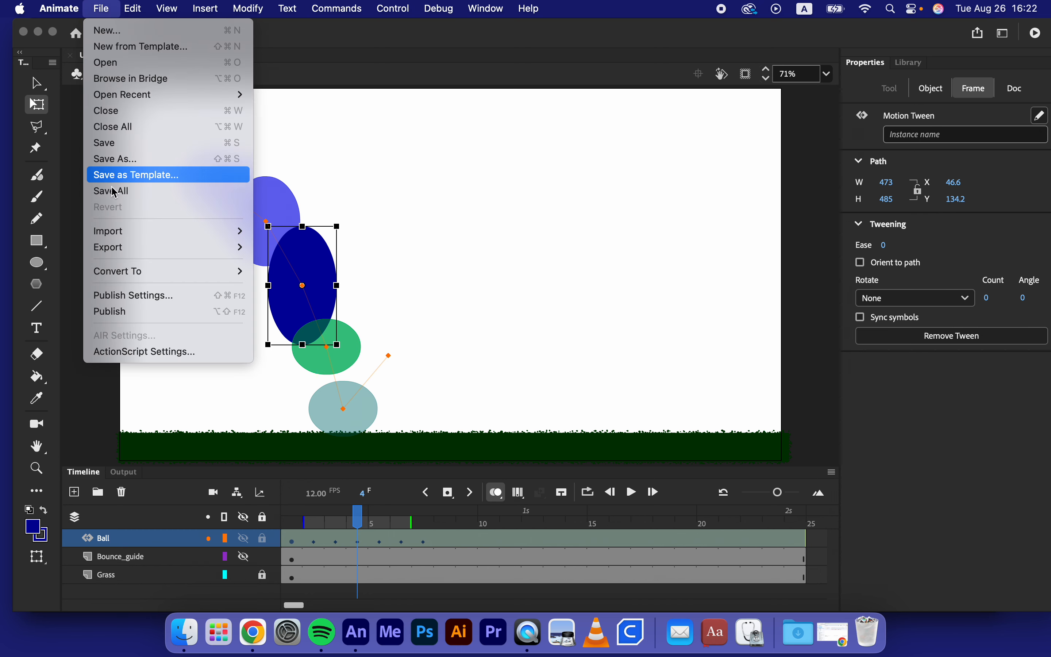
mouse_move(117, 249)
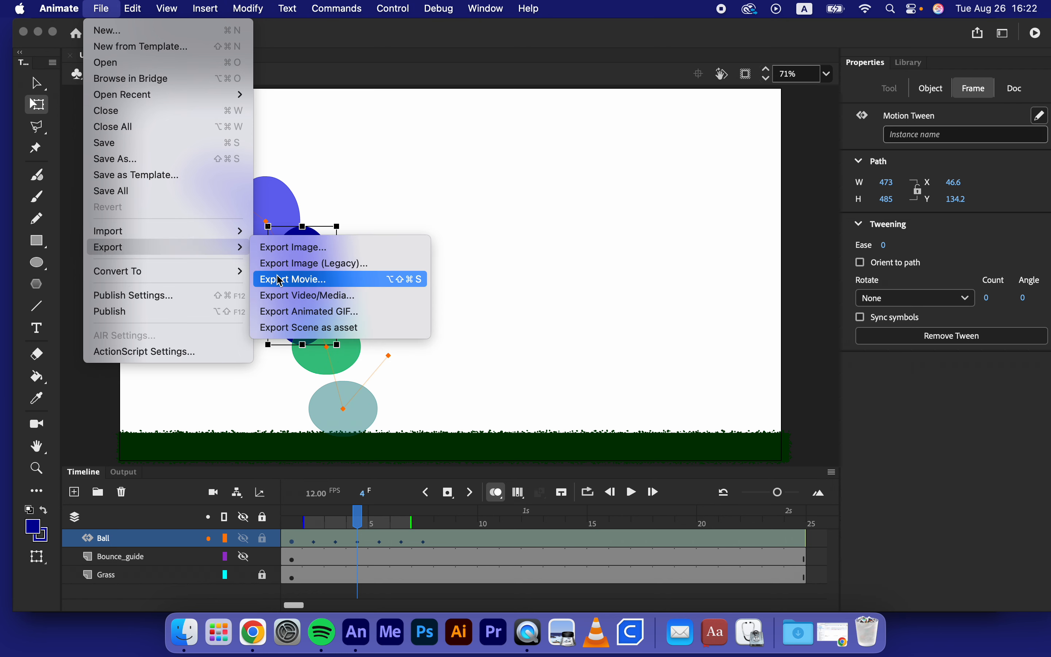
click(288, 312)
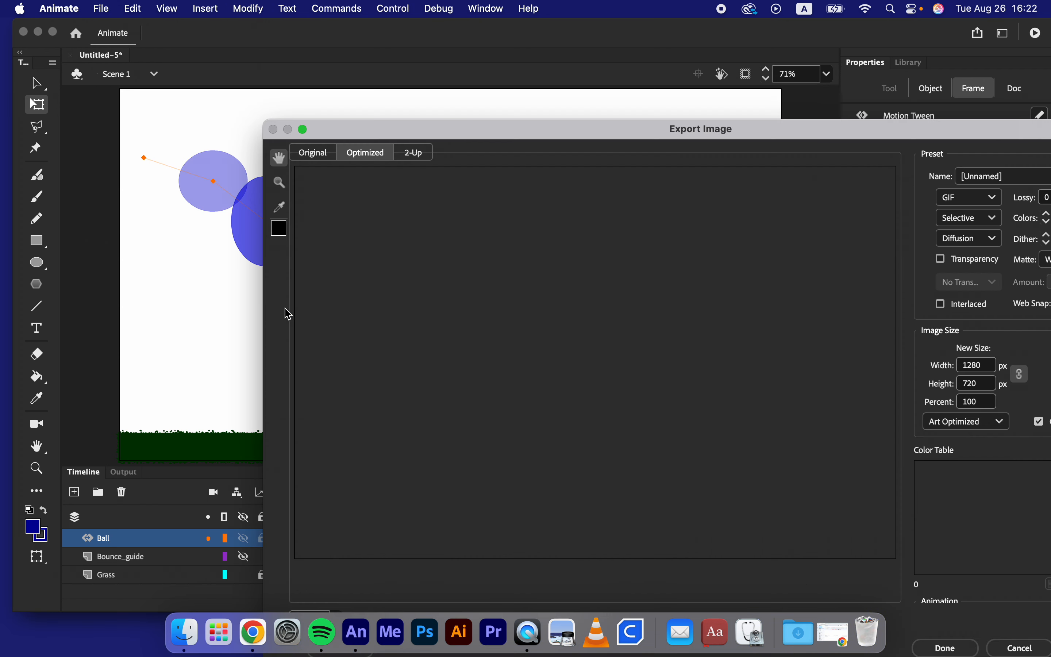
drag(569, 130, 451, 32)
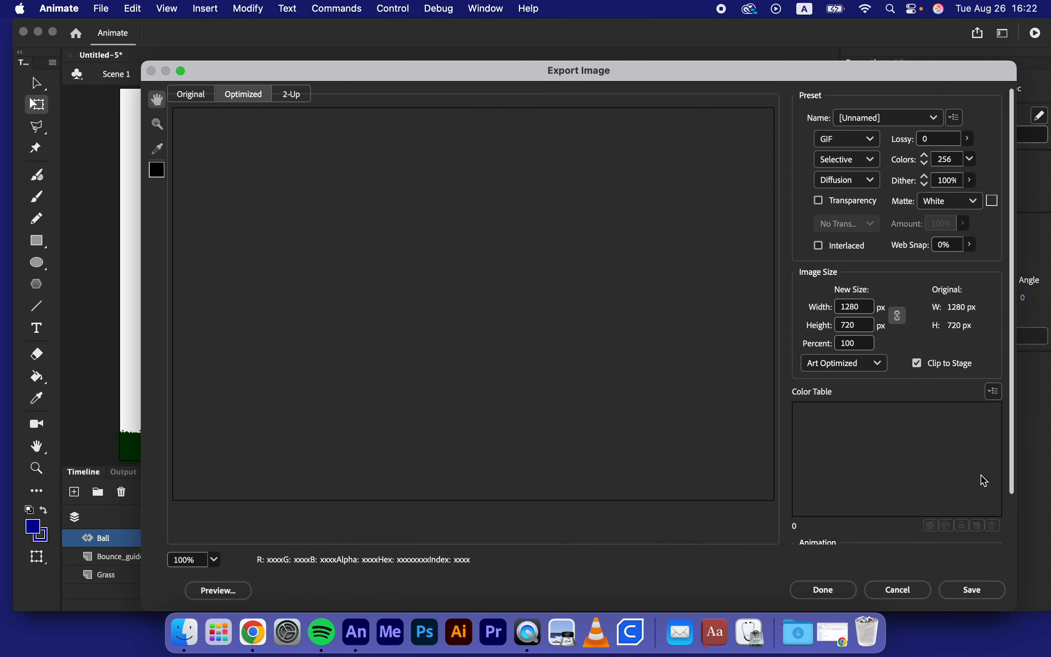
click(967, 590)
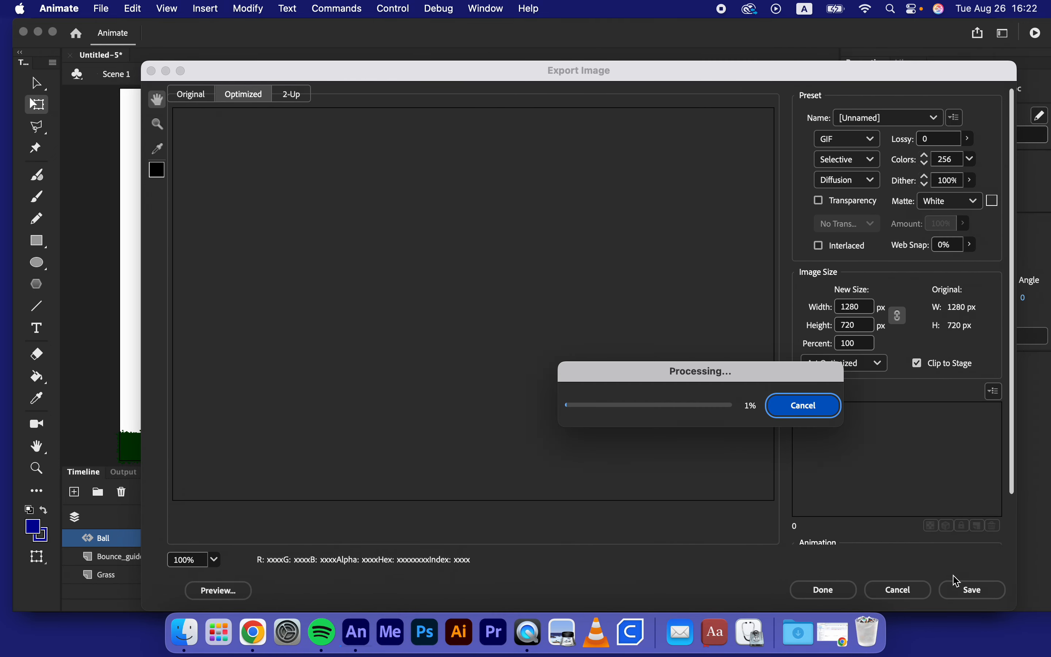